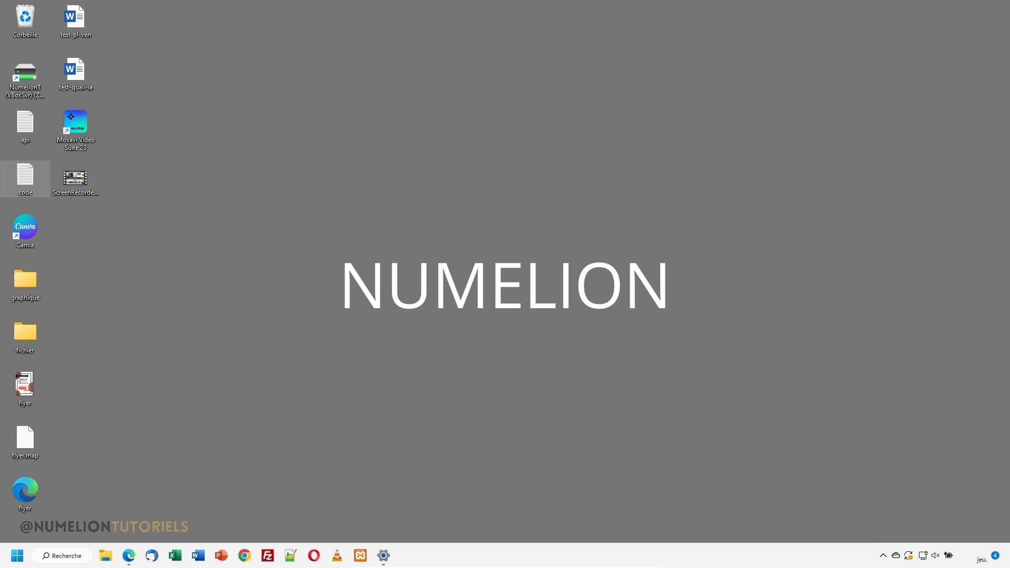
Launch Movavi Video Suite 23, dismiss the interests survey and trial offer, and start the computer screen recorder.
click(79, 135)
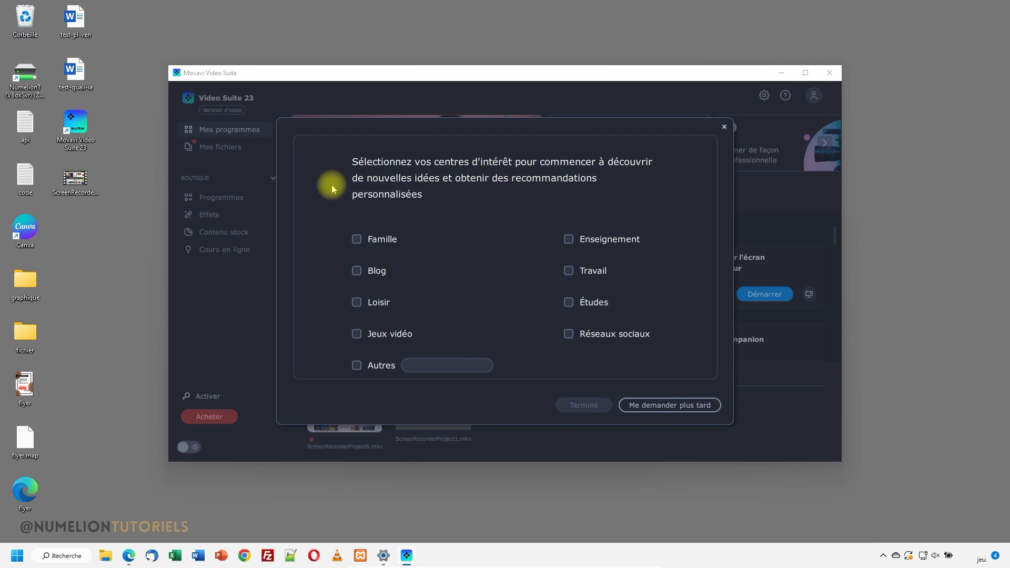
click(724, 127)
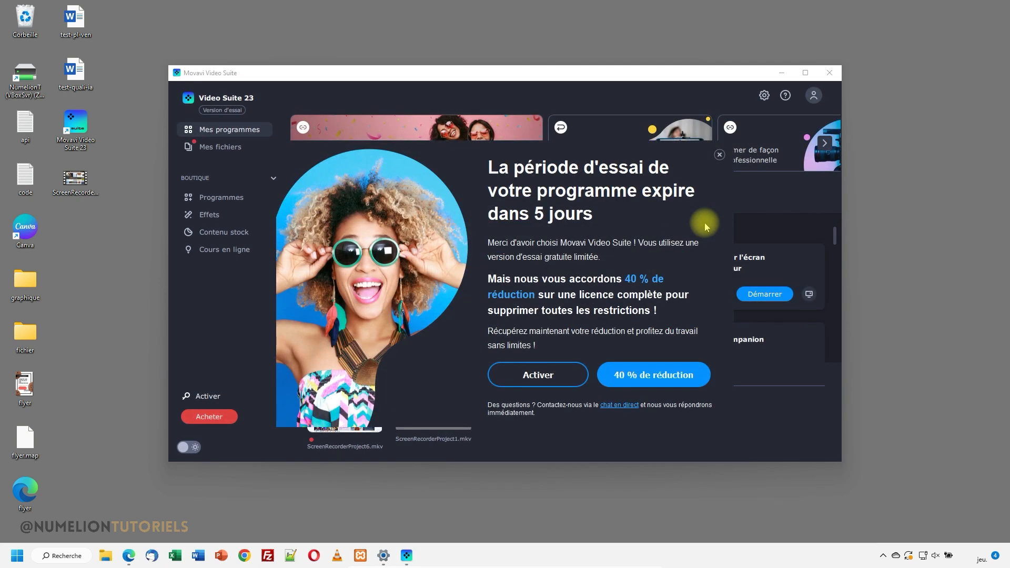
click(718, 154)
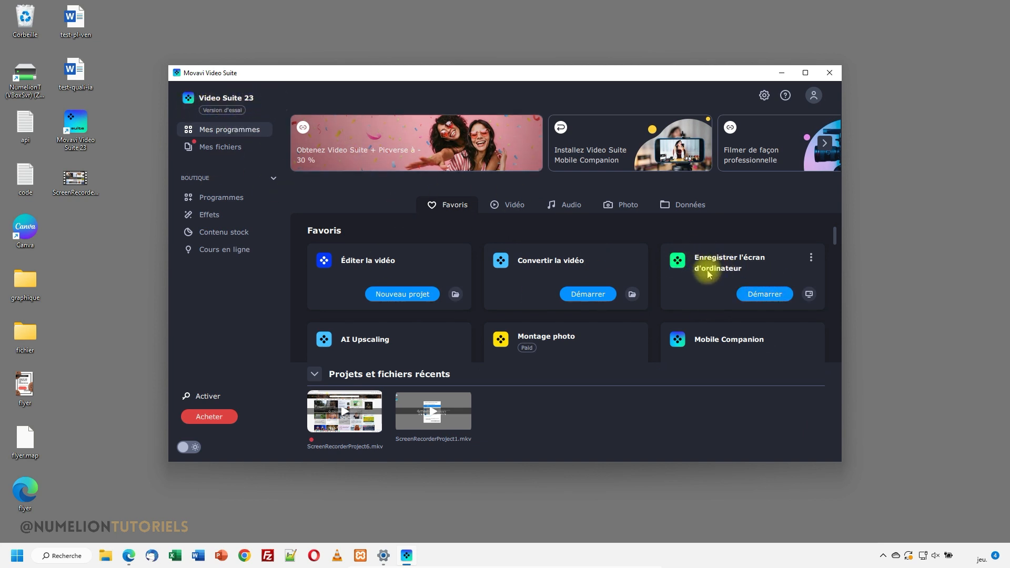
click(765, 293)
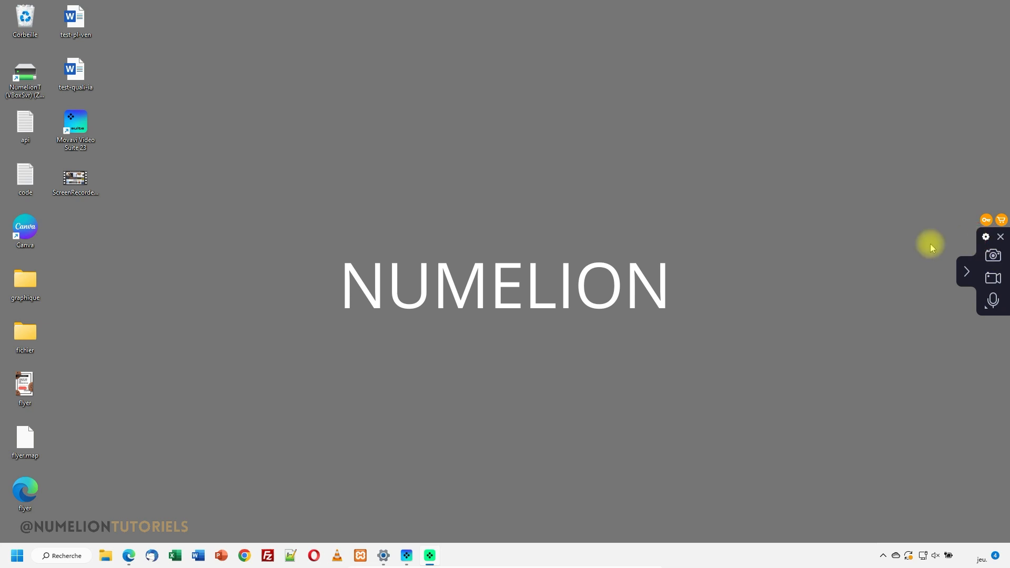
Examine the screen recorder's settings for files, keyboard shortcuts, video, audio, webcam, effects and scheduling, ending on the effects.
click(985, 237)
click(351, 187)
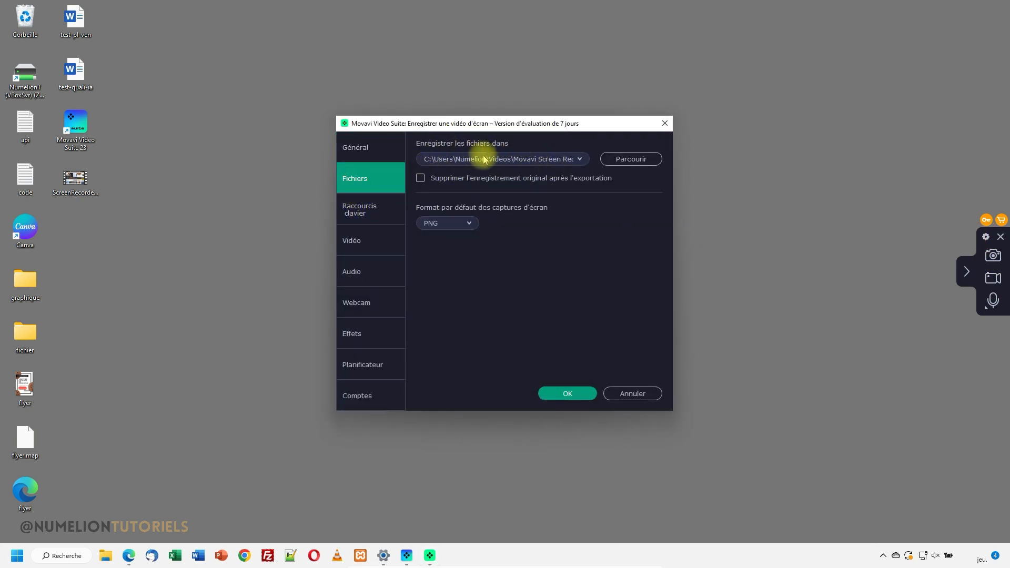
click(445, 221)
click(571, 252)
click(367, 216)
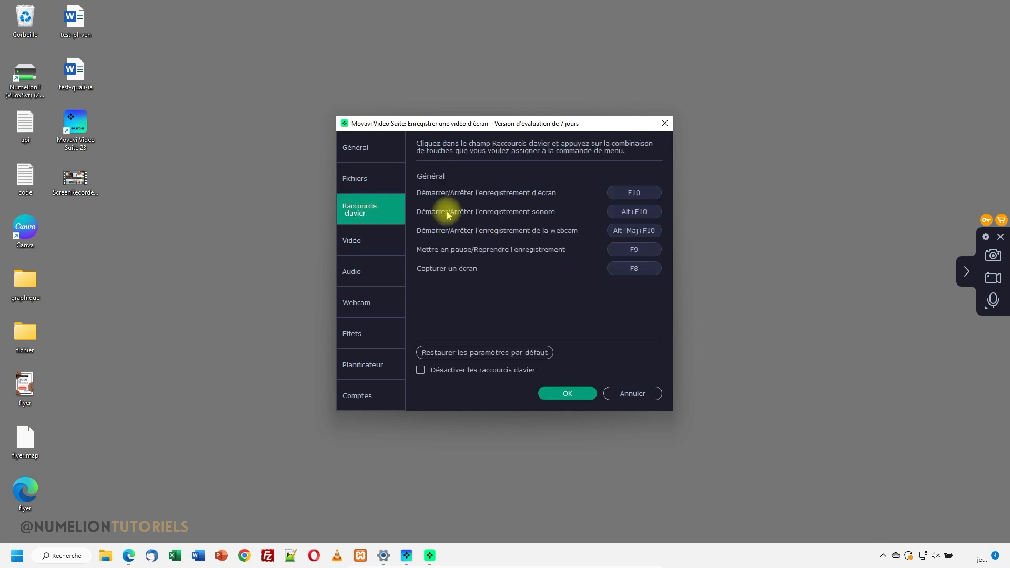
click(357, 243)
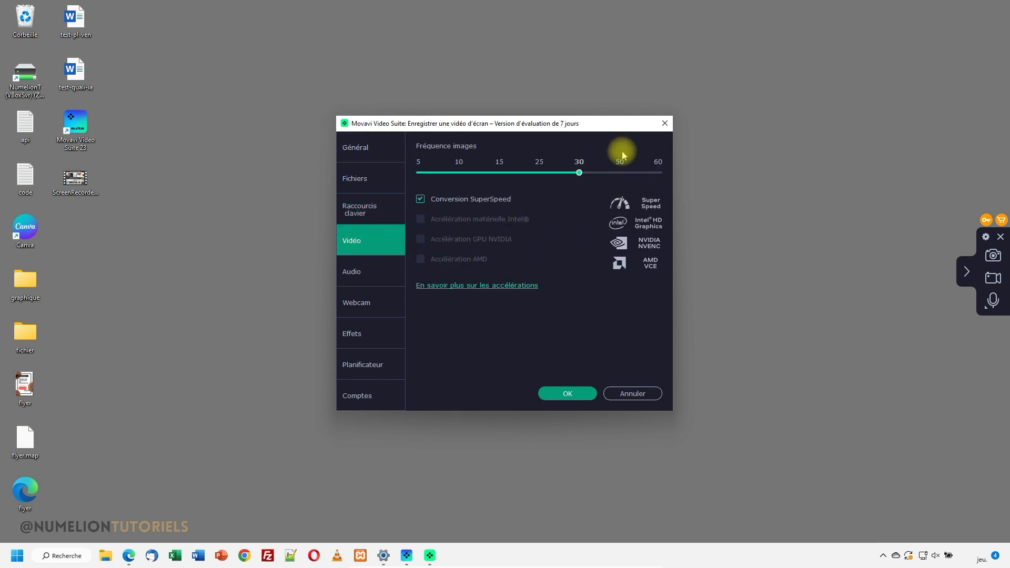
click(372, 272)
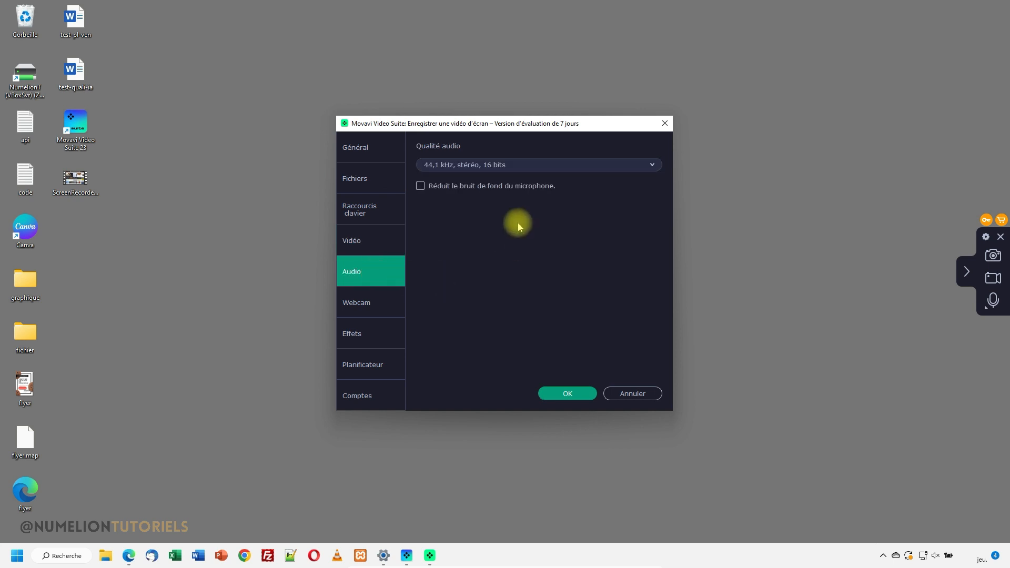
click(480, 172)
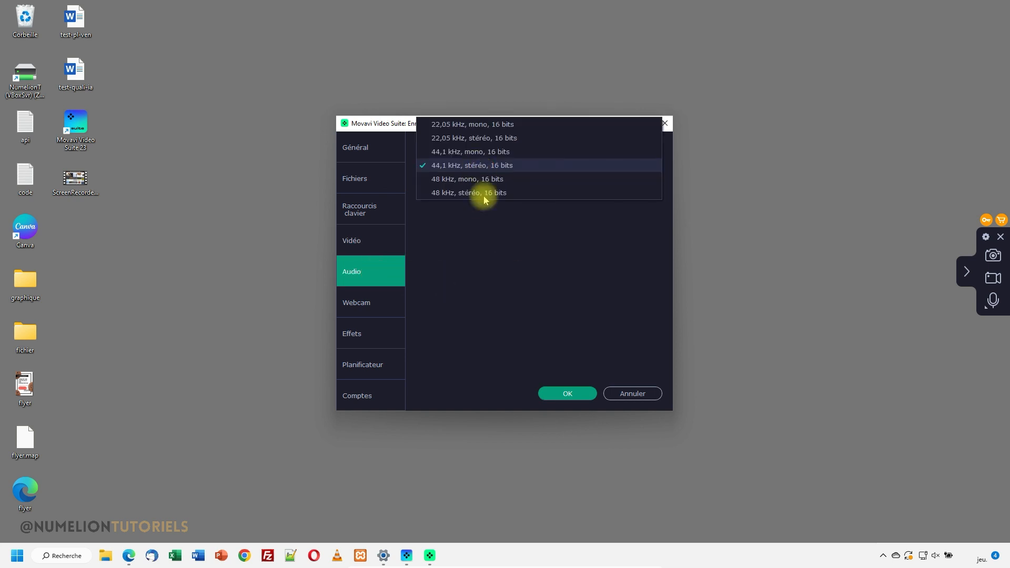
click(485, 259)
click(367, 300)
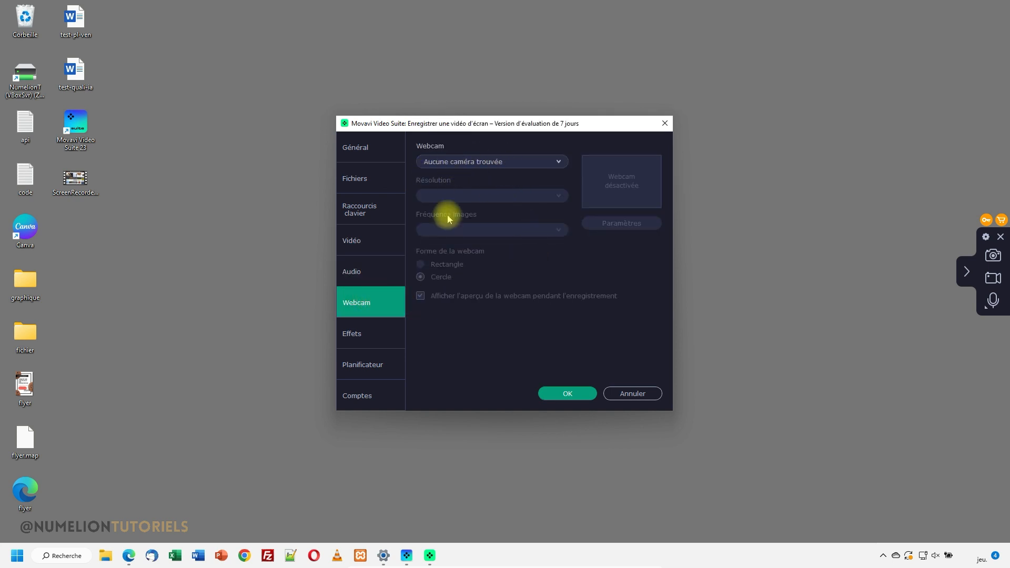
click(349, 338)
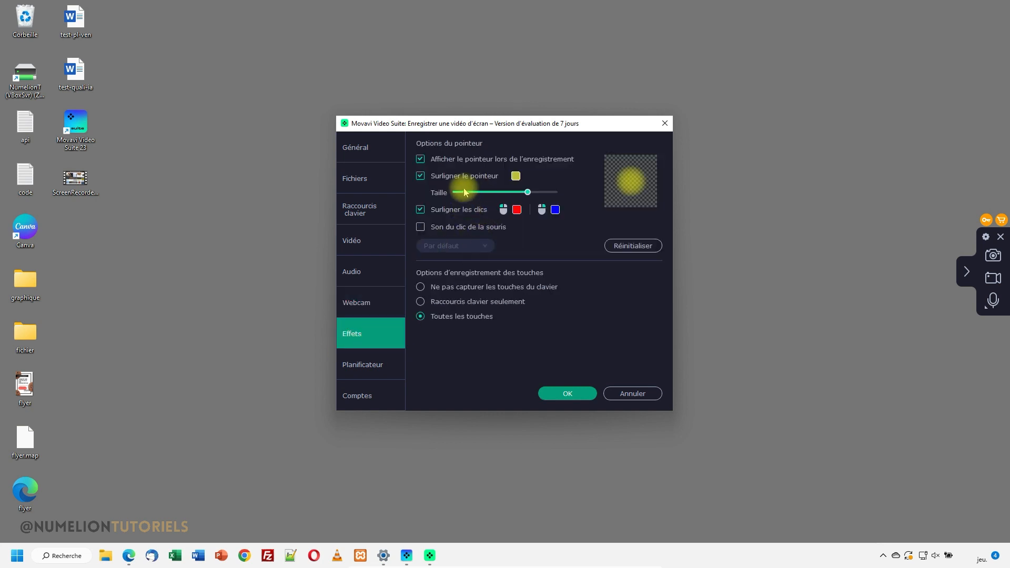
click(387, 363)
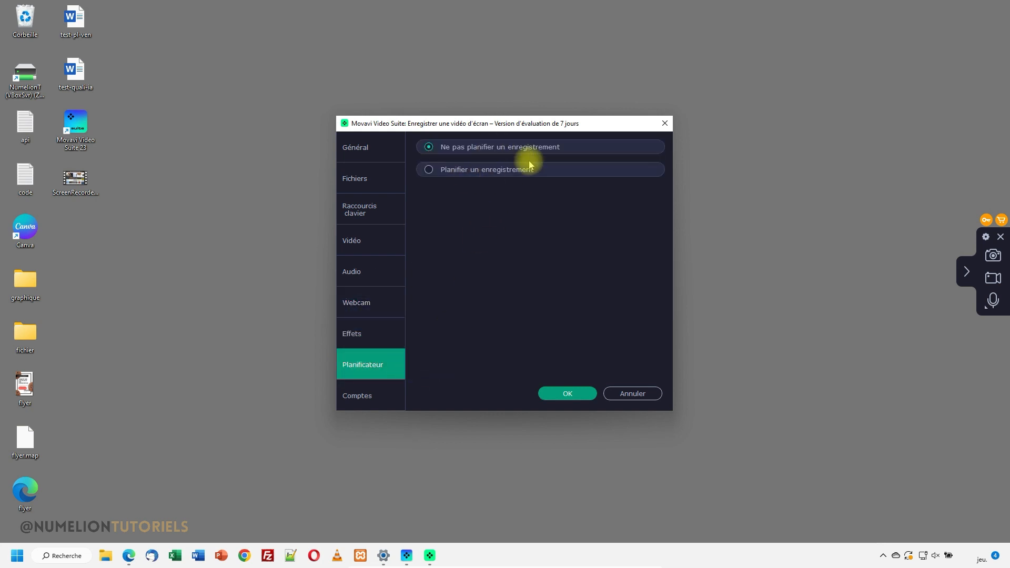
click(355, 335)
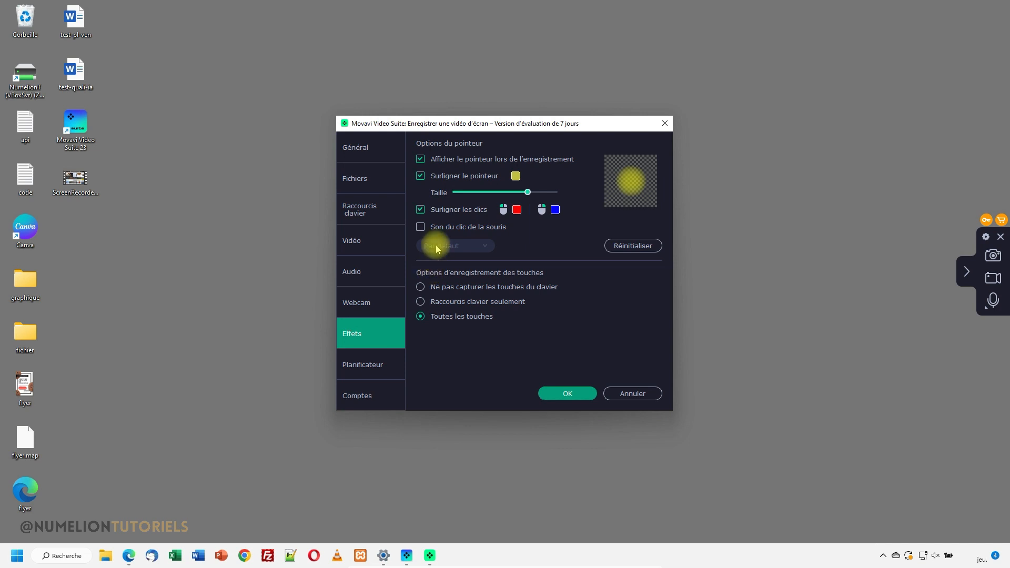
Turn off pointer highlighting and click highlighting in the recorder's pointer options.
click(447, 163)
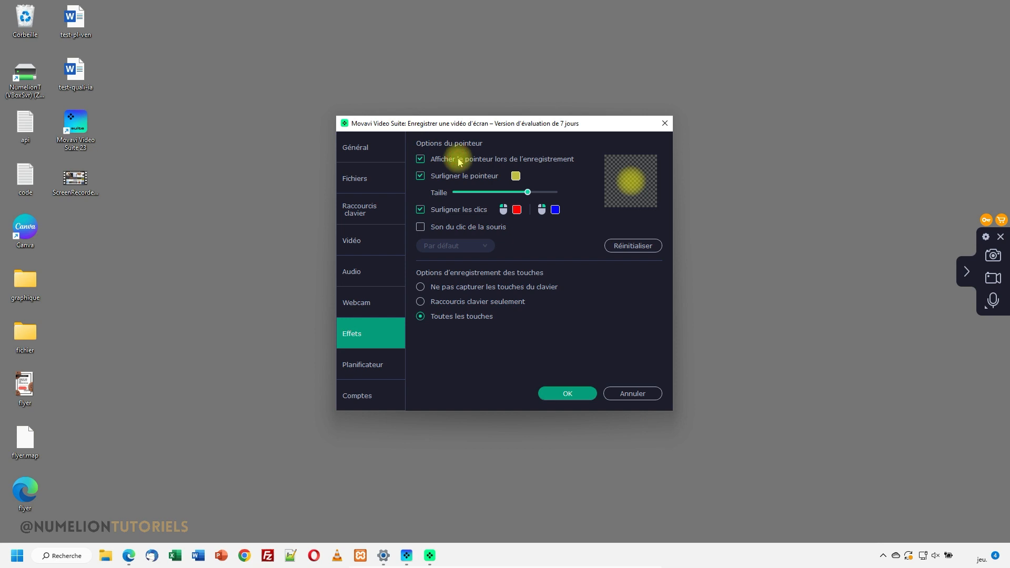
click(456, 176)
click(447, 209)
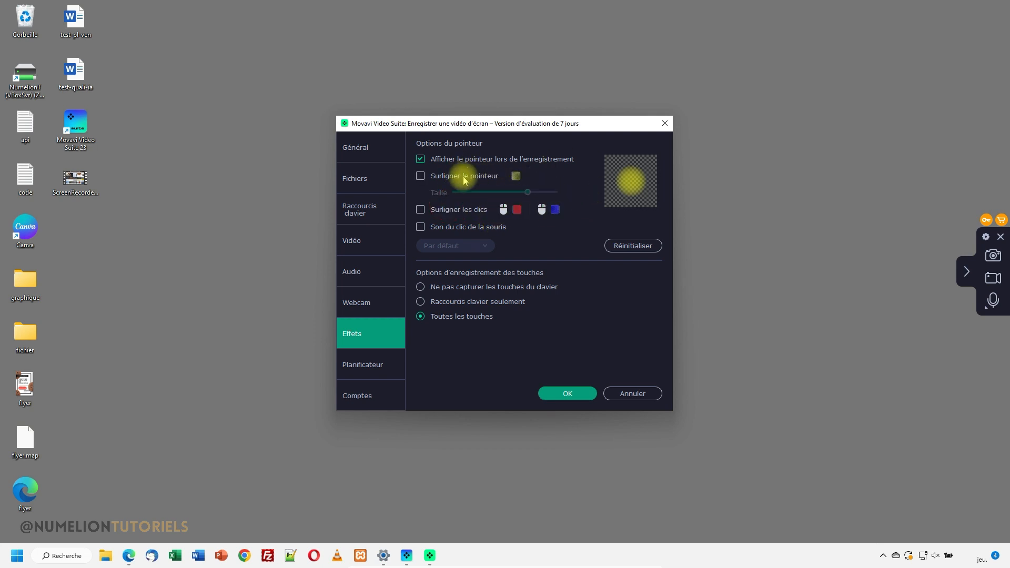
click(493, 161)
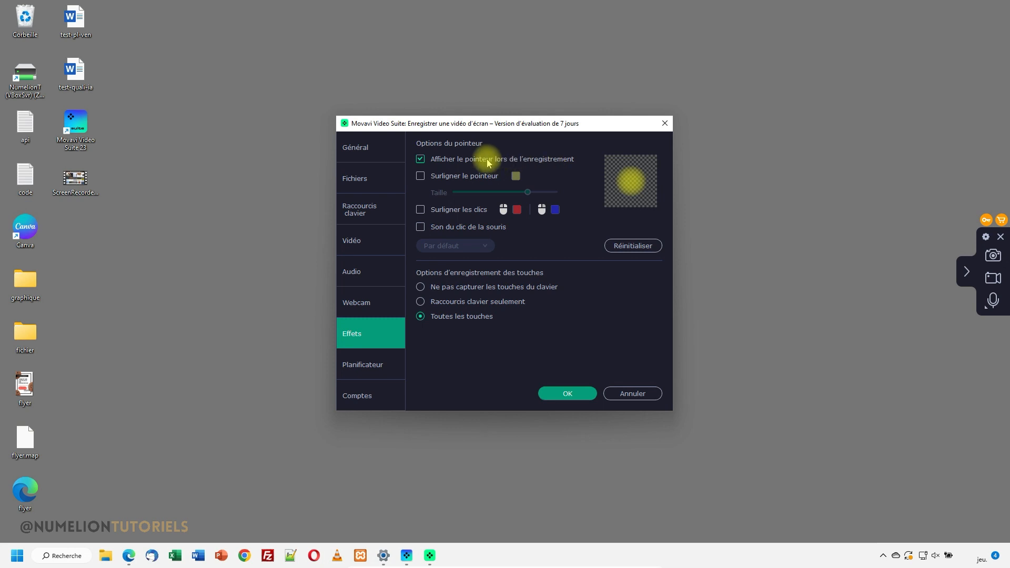
Enable pointer highlighting with colour #ffaa7f and shrink the highlight to a small circle.
click(456, 179)
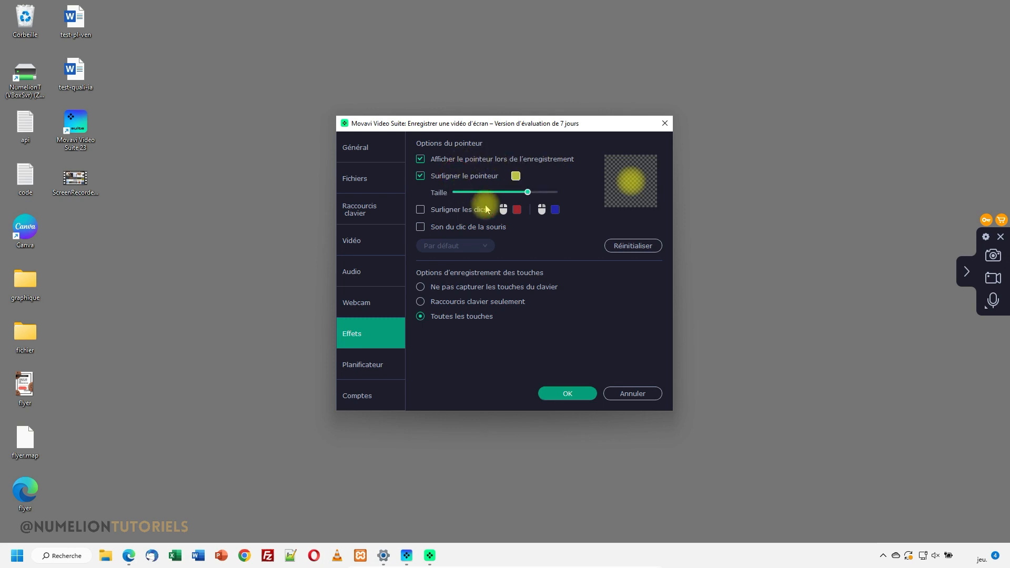
click(514, 177)
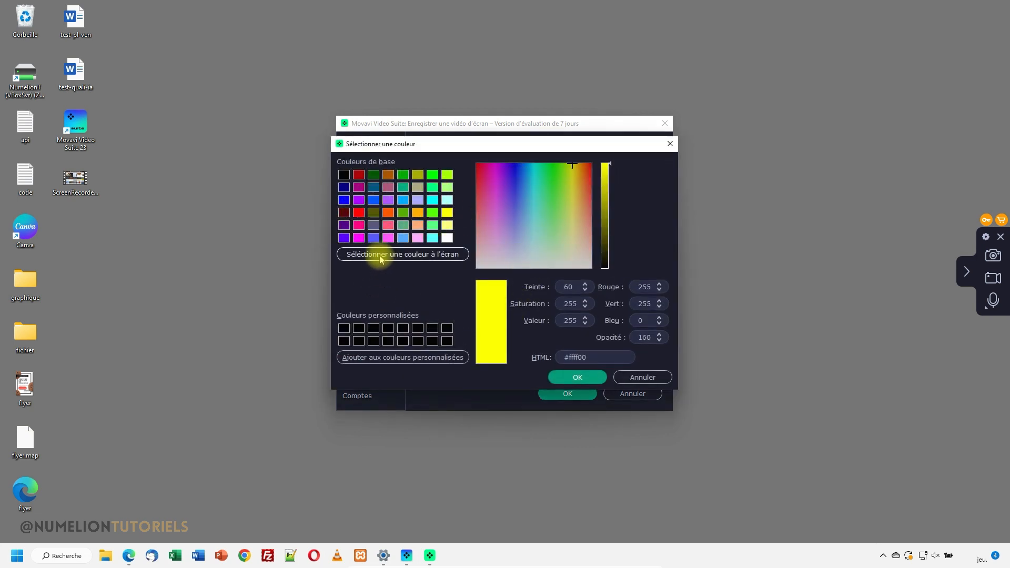
click(359, 212)
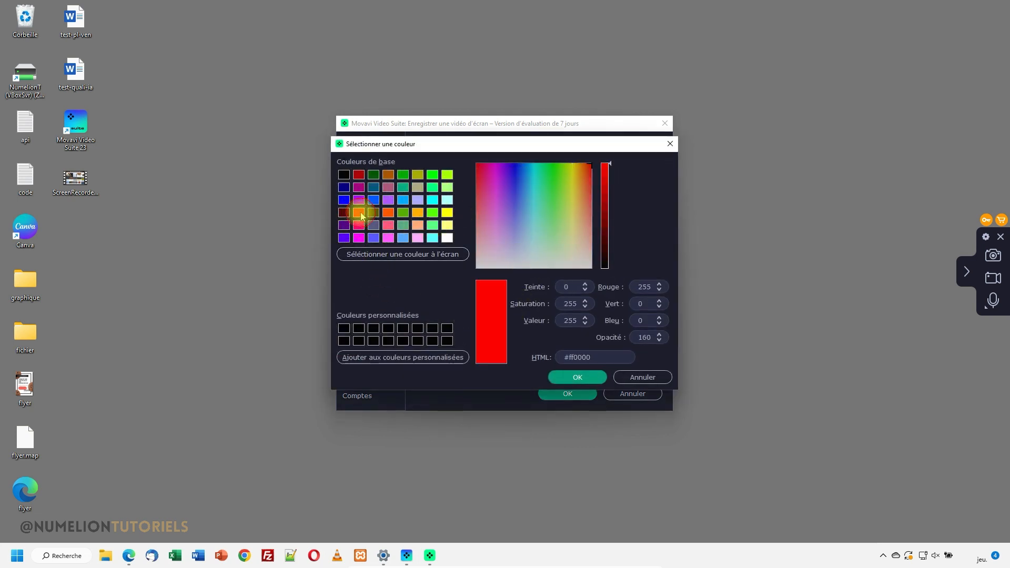
click(417, 225)
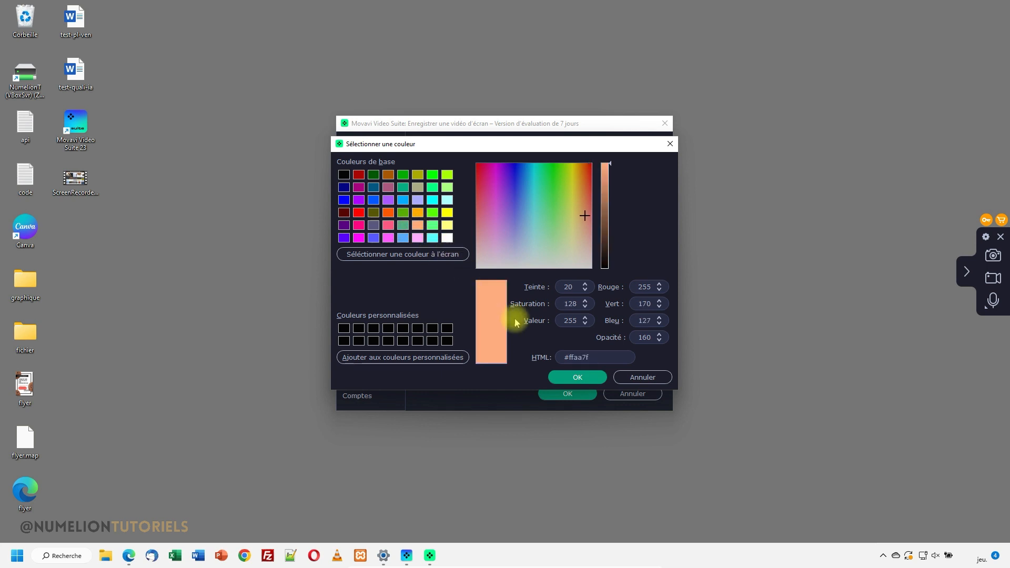
click(573, 377)
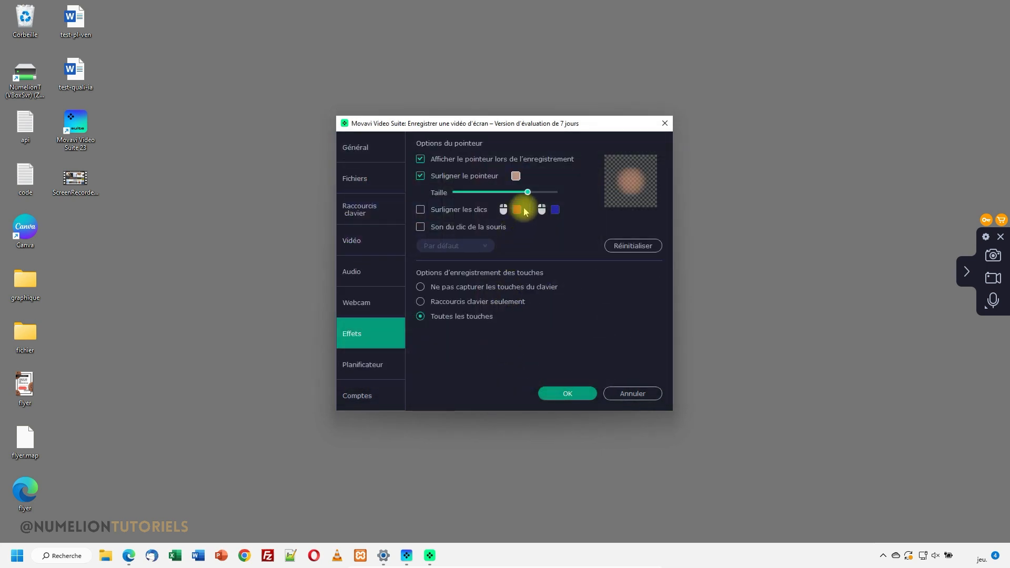
drag(527, 194, 476, 200)
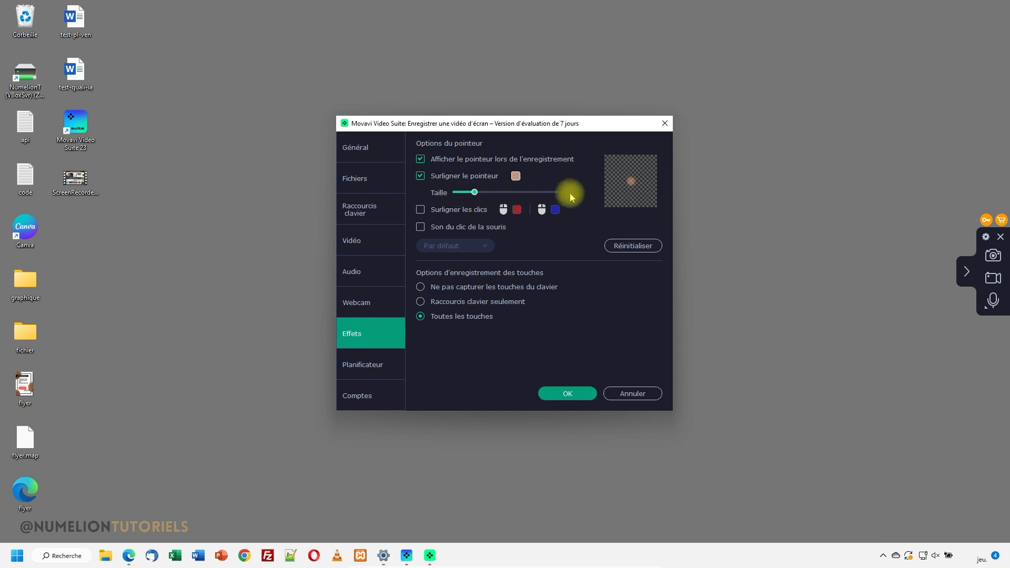
Enable click highlighting with green #00ff00 for left clicks and purple #aa00ff for right clicks.
click(422, 210)
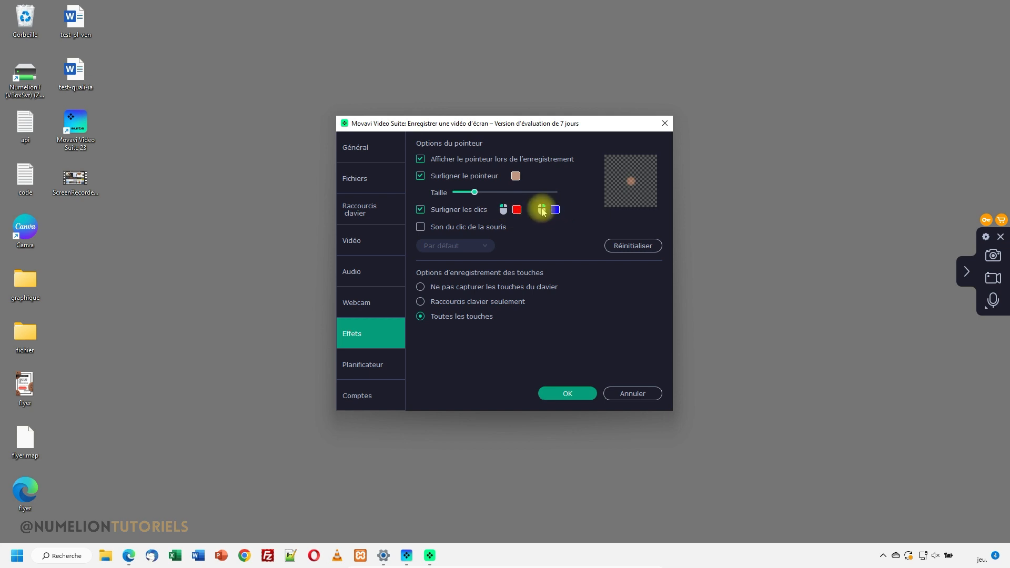
click(516, 210)
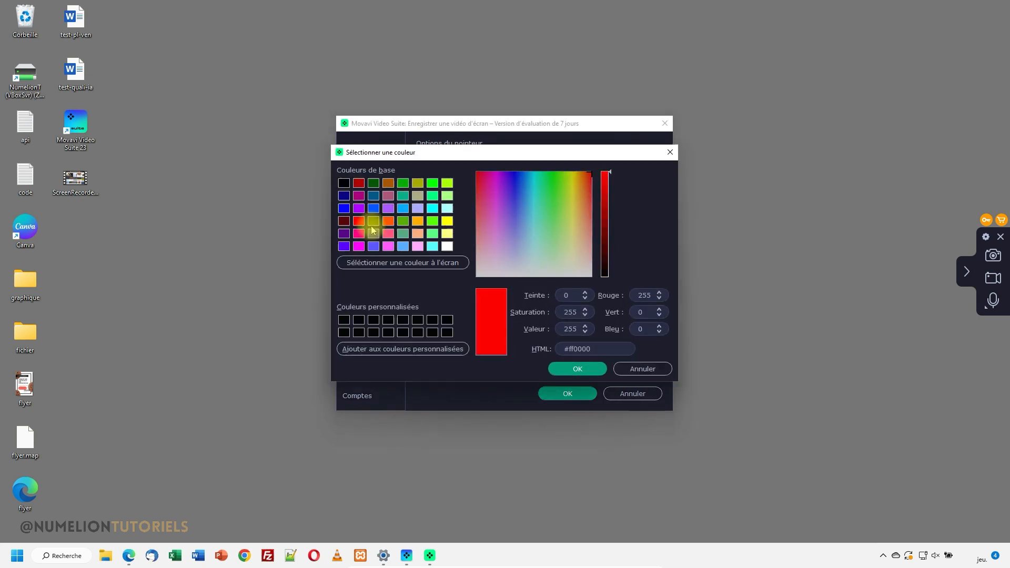
click(432, 183)
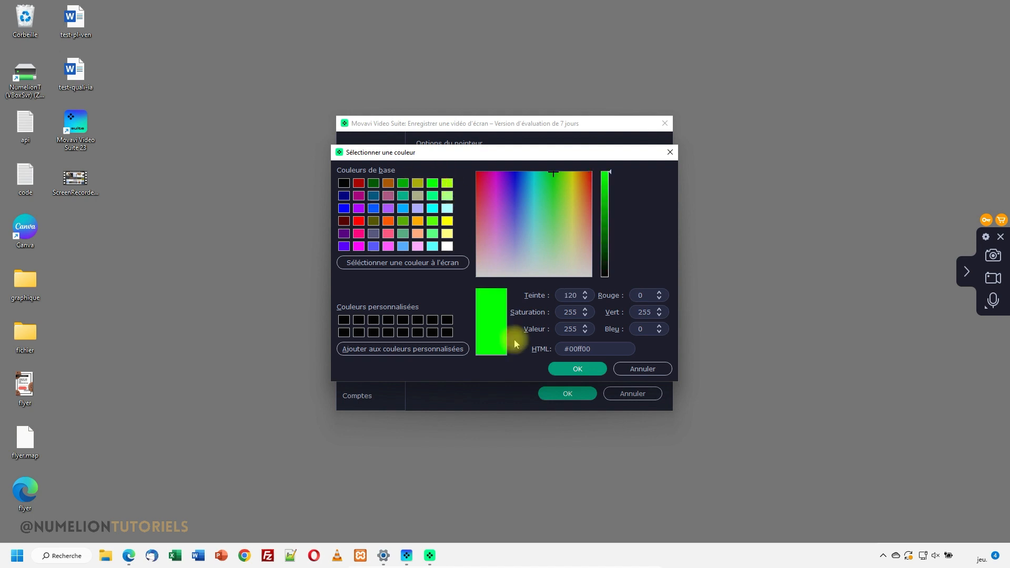
click(576, 369)
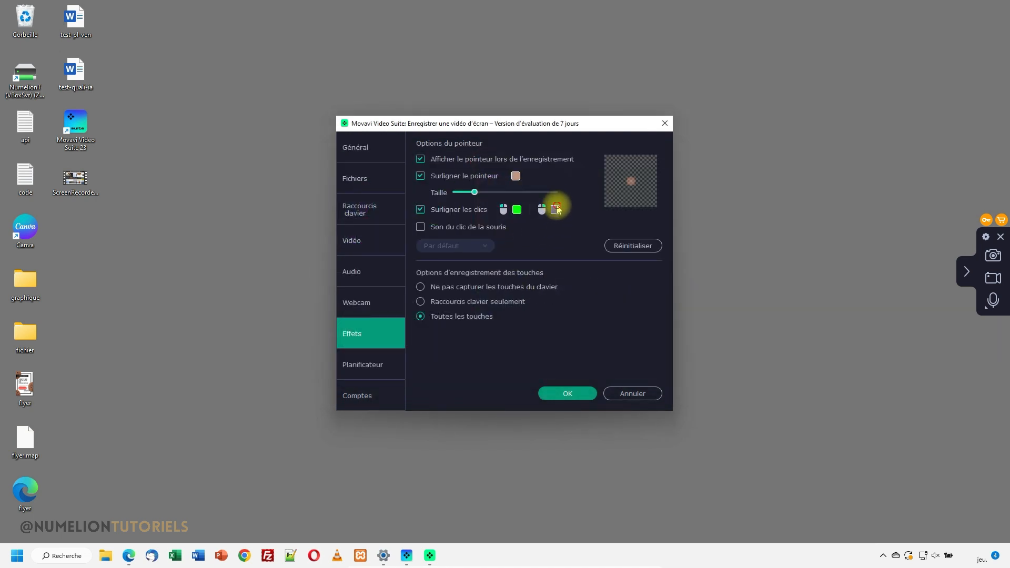
click(557, 207)
click(359, 209)
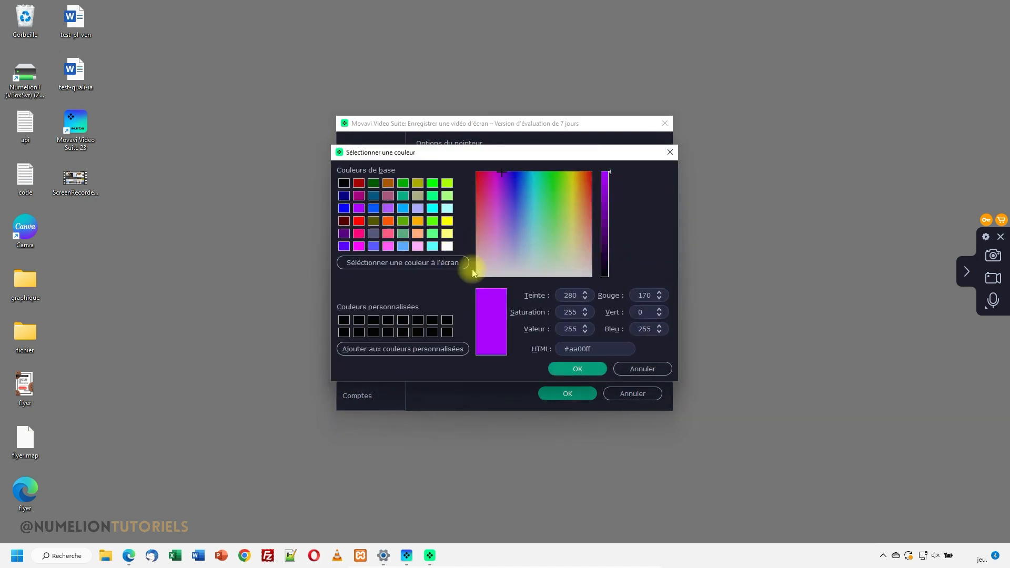
click(576, 369)
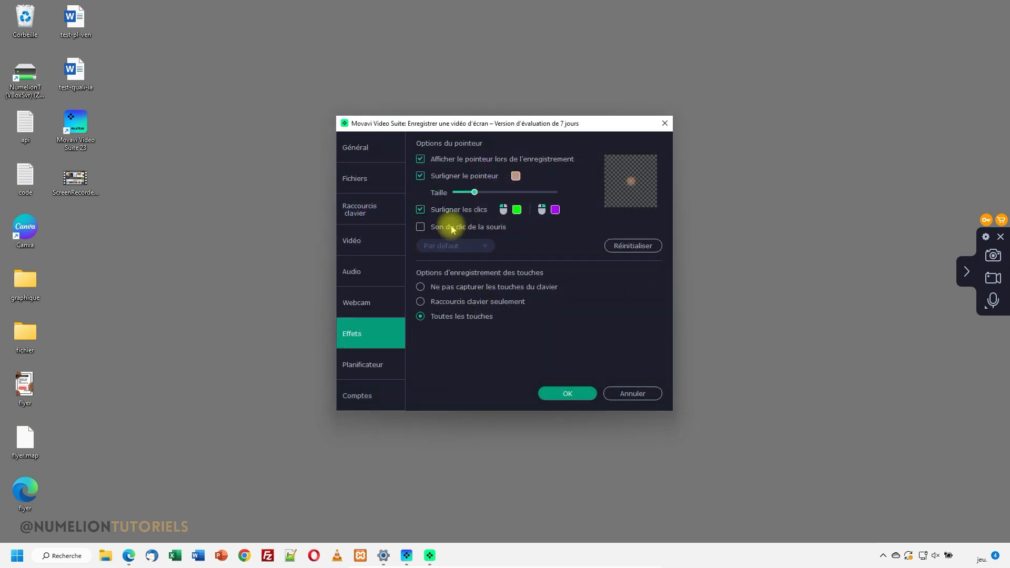
click(454, 247)
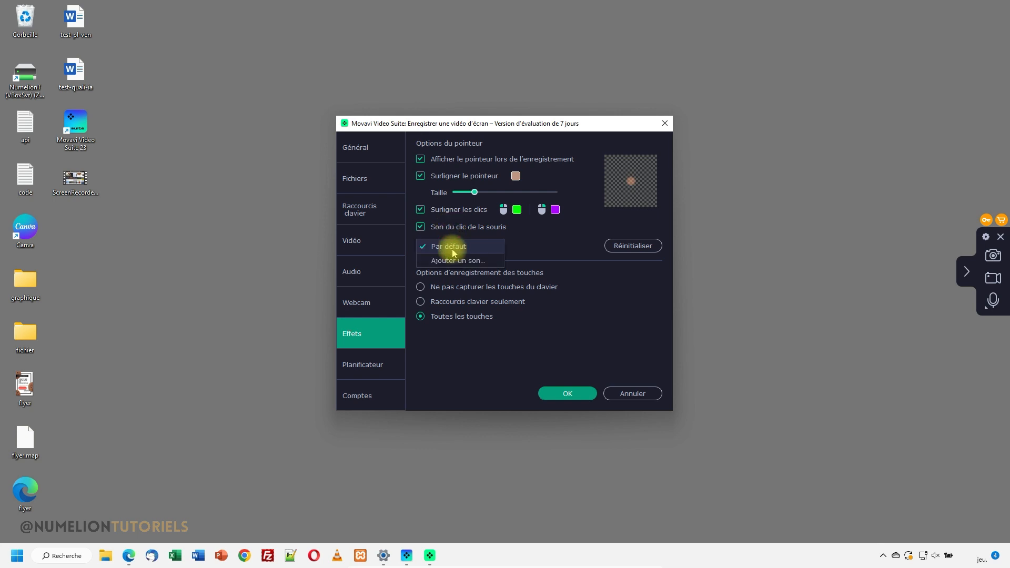
click(453, 261)
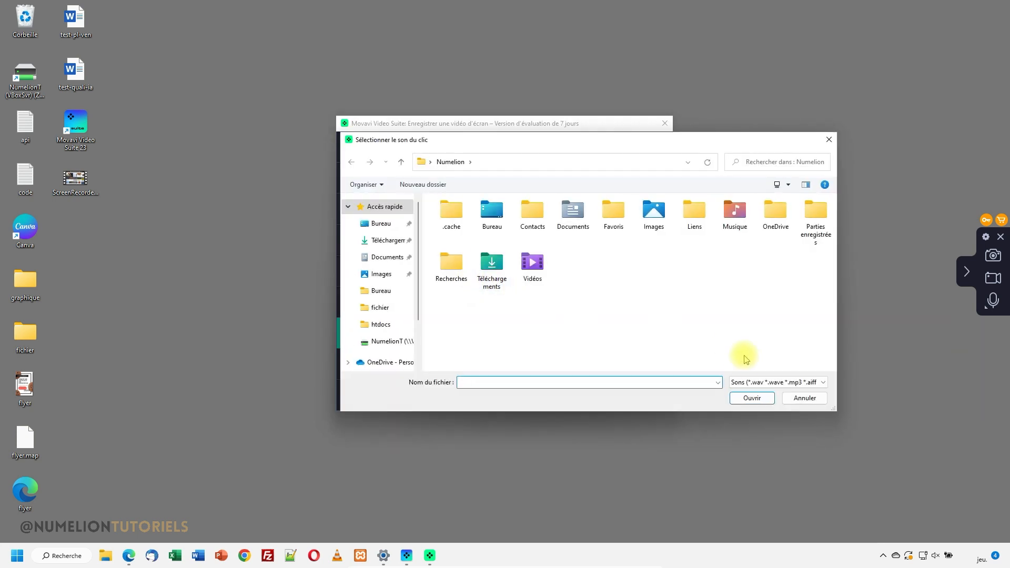
click(799, 398)
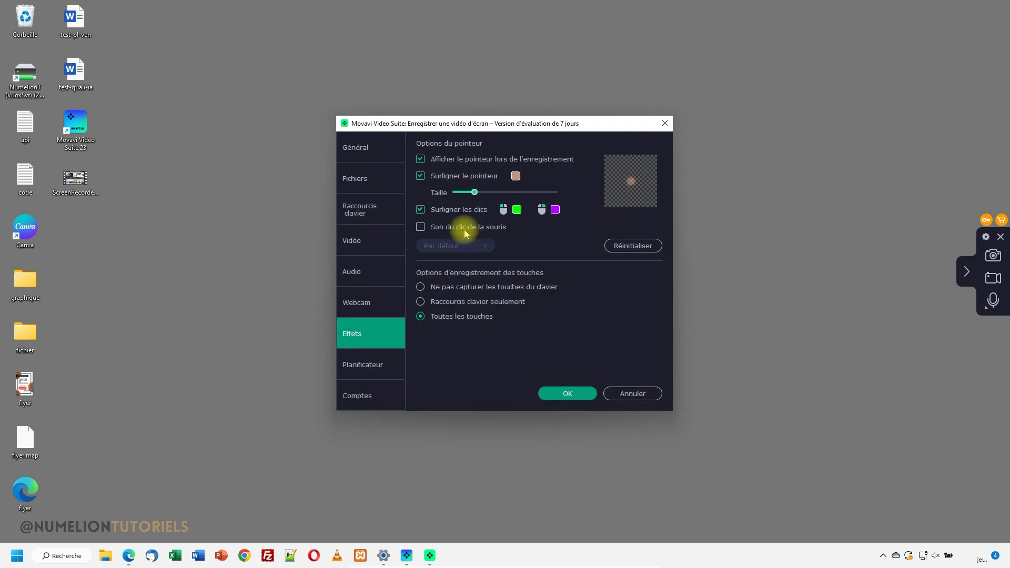
Save the recorder's effect settings with the option to capture all keys selected.
click(471, 287)
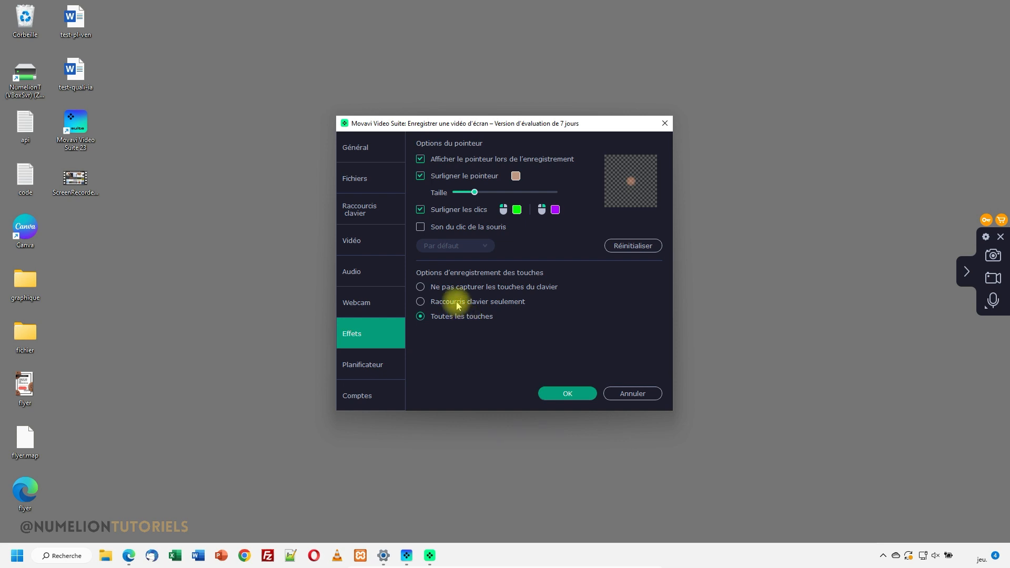
click(567, 393)
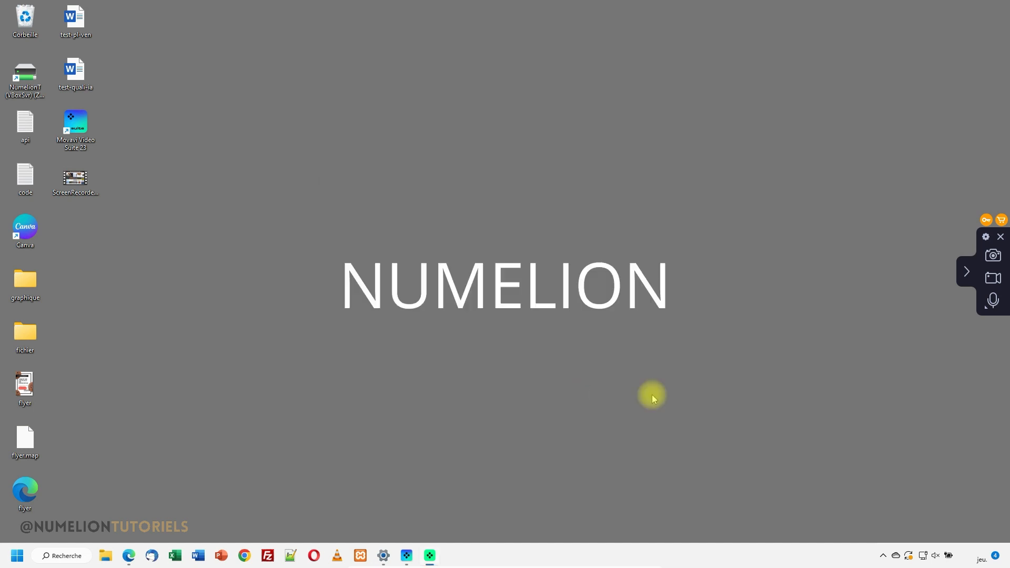
Set up a screen video recording and frame a capture area of about 1203 by 548 pixels on the desktop.
click(992, 280)
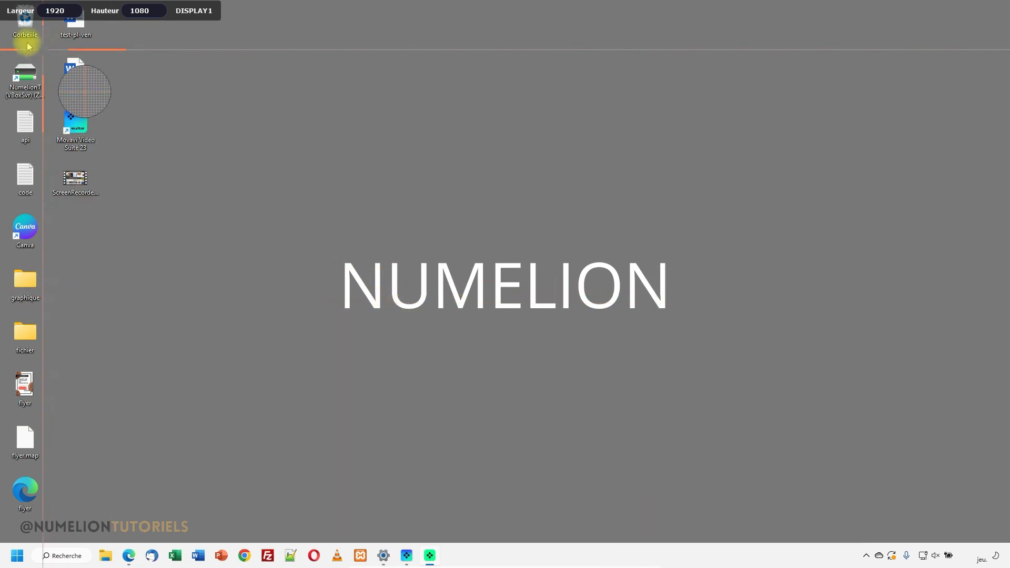
drag(206, 80, 839, 369)
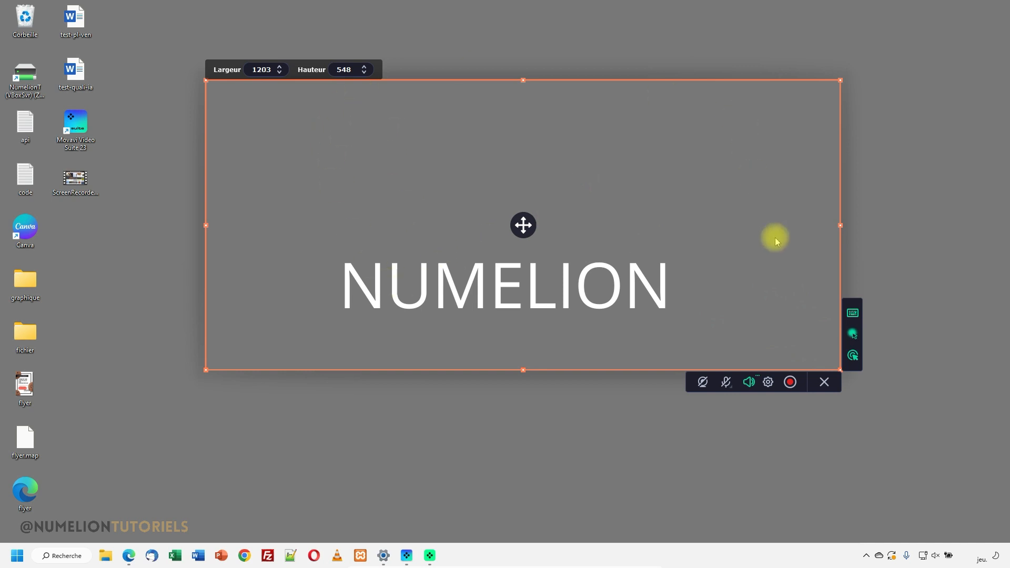
Enlarge the capture area to about 1917 by 1080 pixels so it covers the whole desktop.
drag(210, 87, 2, 24)
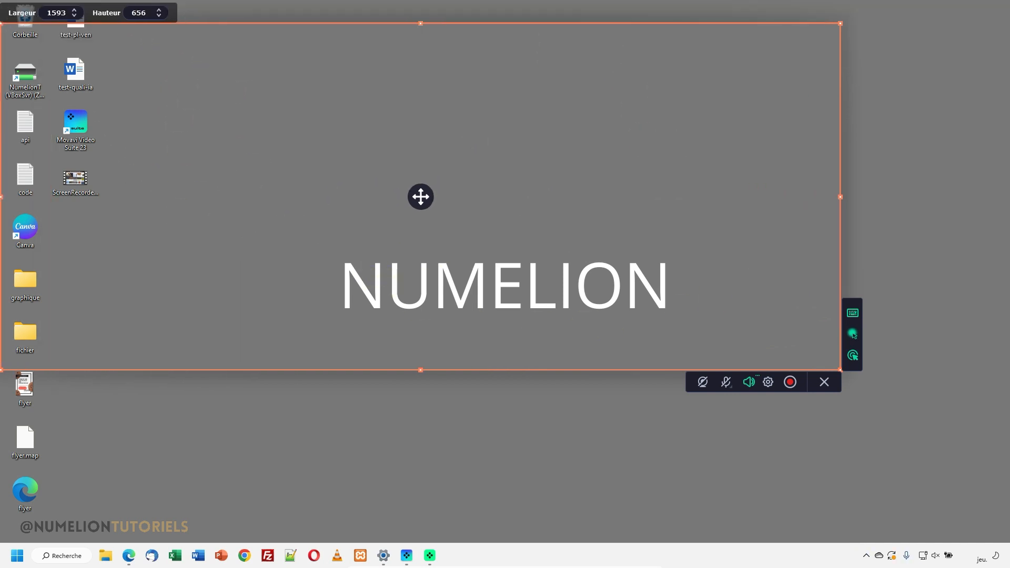
drag(839, 370, 1008, 566)
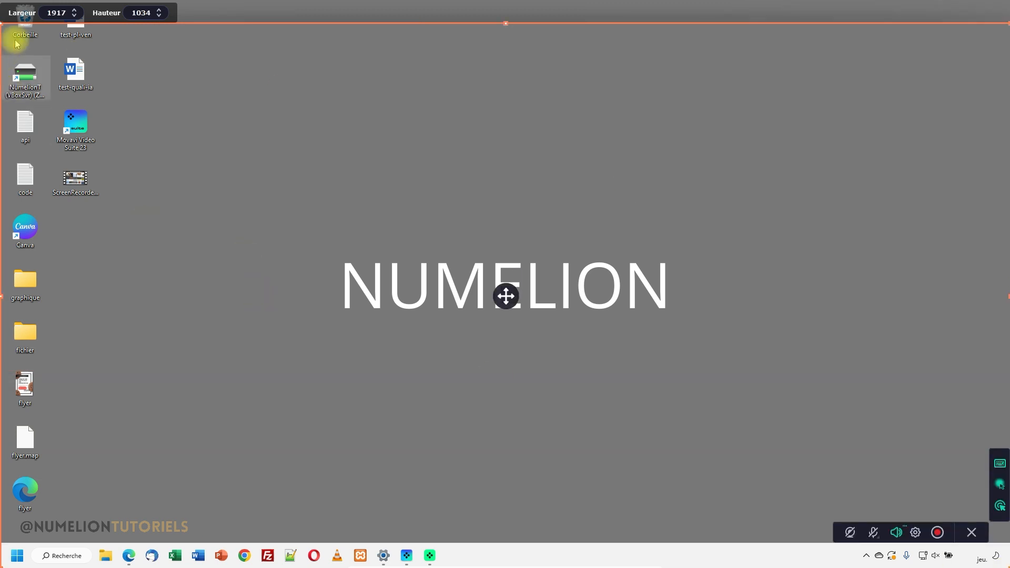
drag(503, 7, 504, 0)
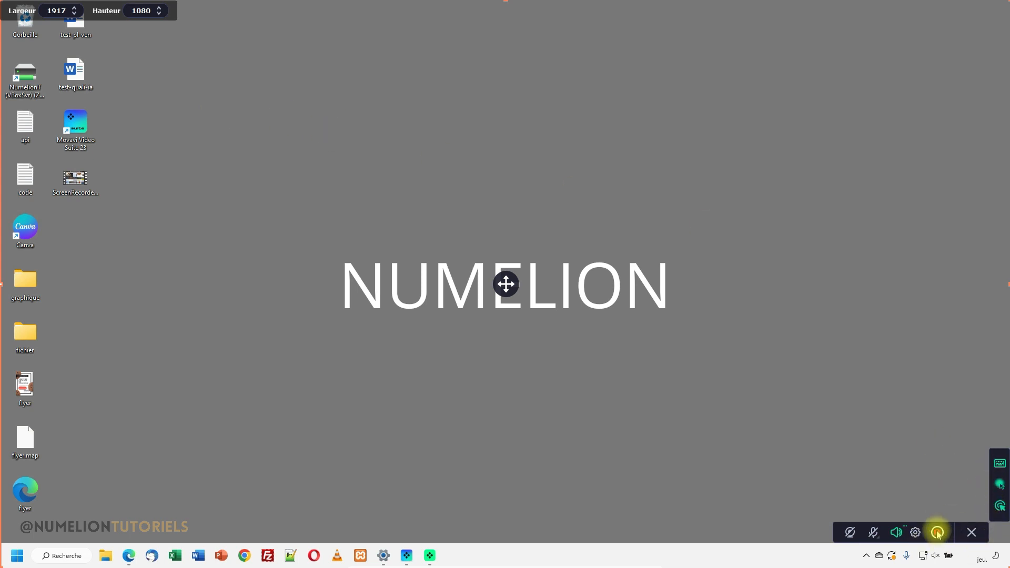
Open the microphone settings and switch pointer and click highlighting off and back on for the recording.
click(914, 533)
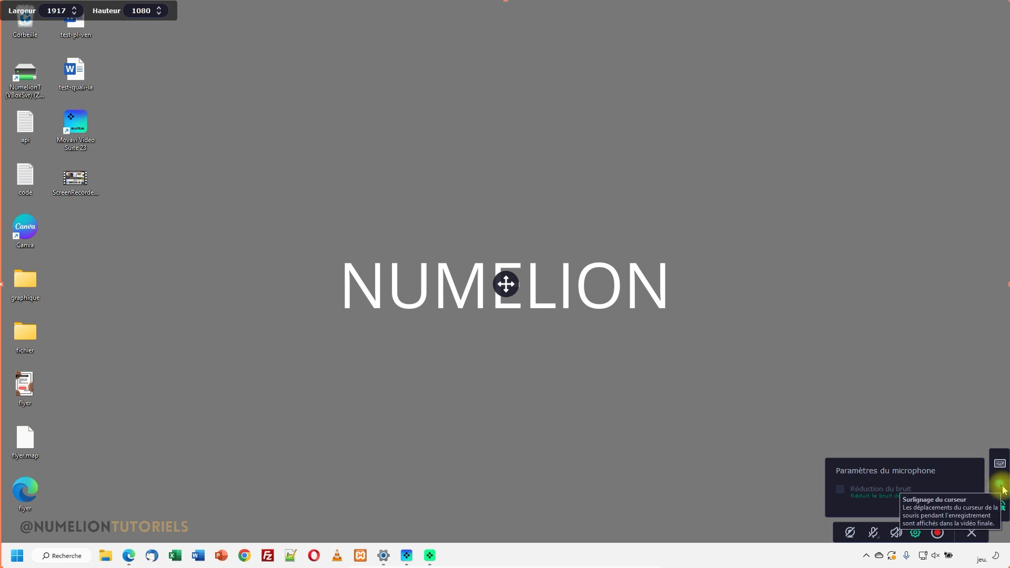
click(1002, 486)
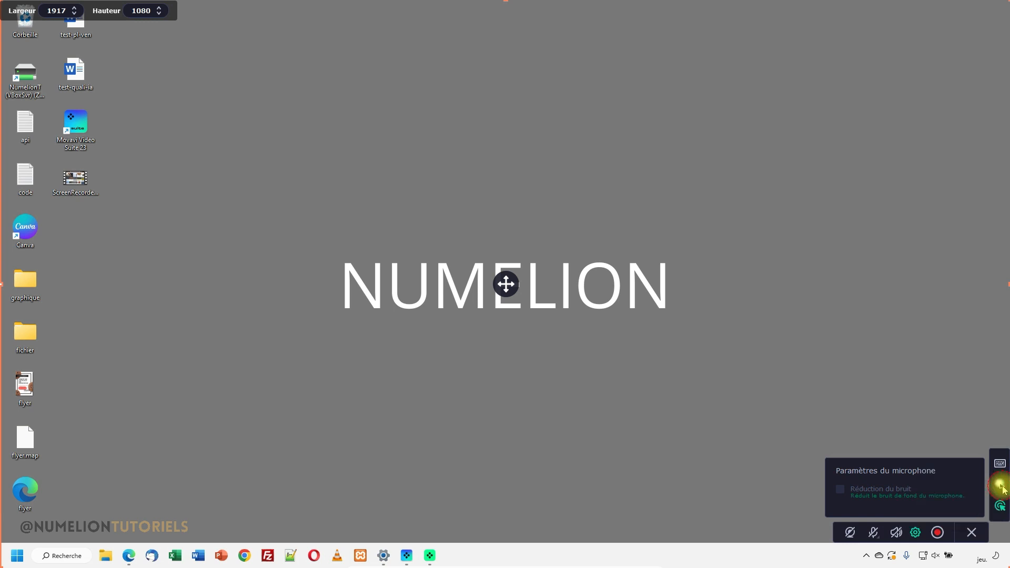
click(995, 506)
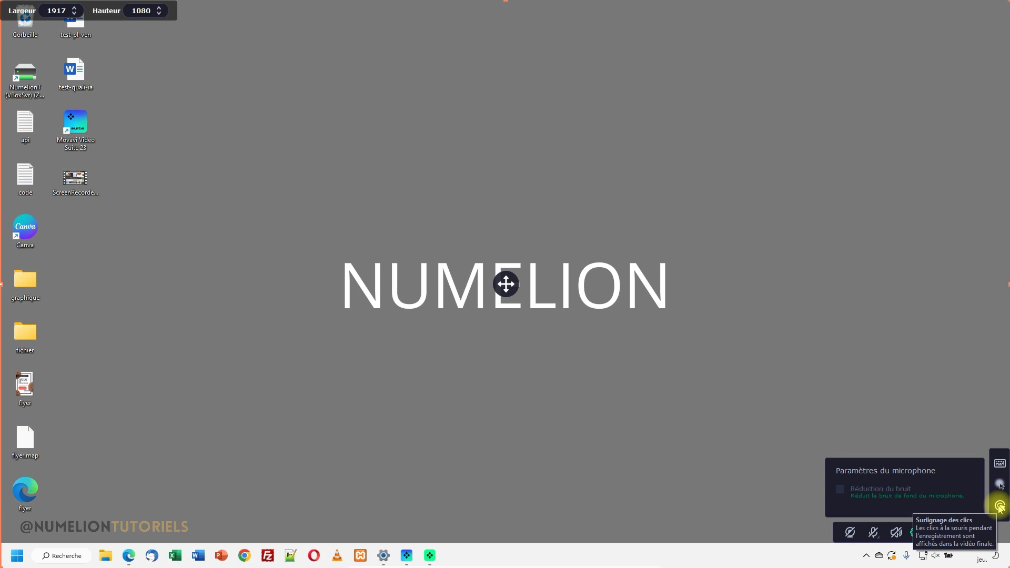
click(999, 506)
click(1000, 485)
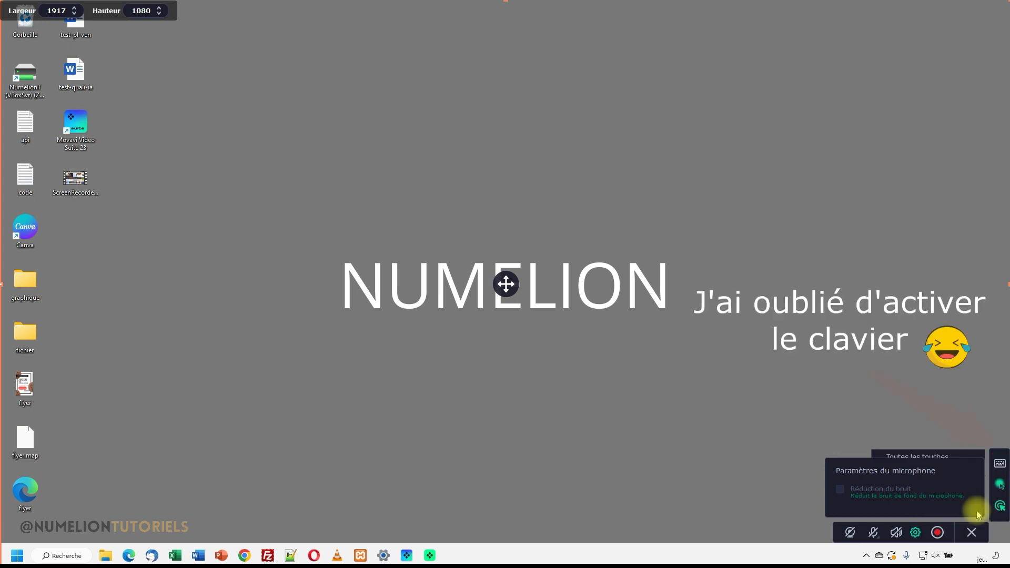
click(871, 405)
click(837, 427)
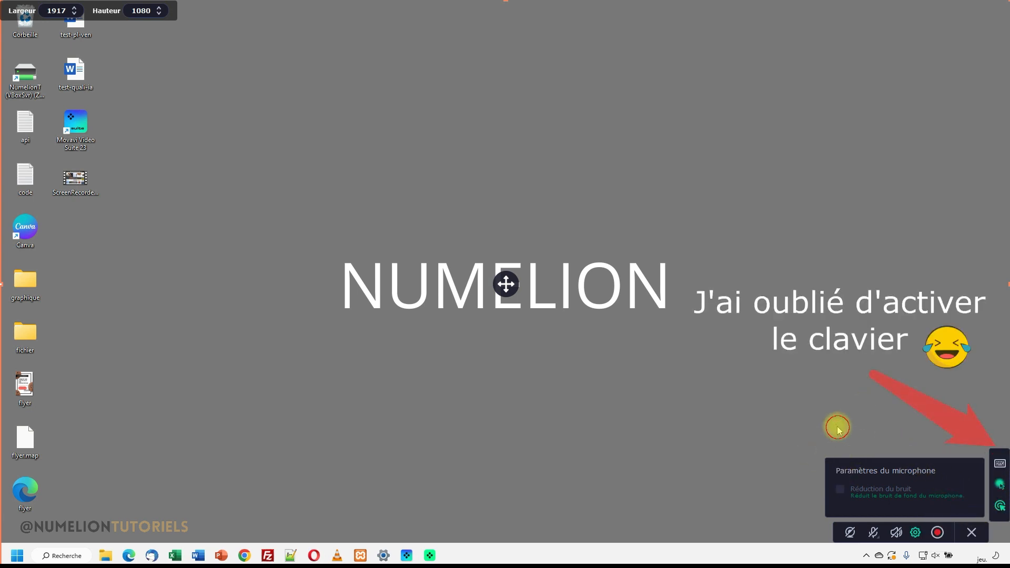
Start the screen recording with the trial version and mute the microphone.
click(937, 533)
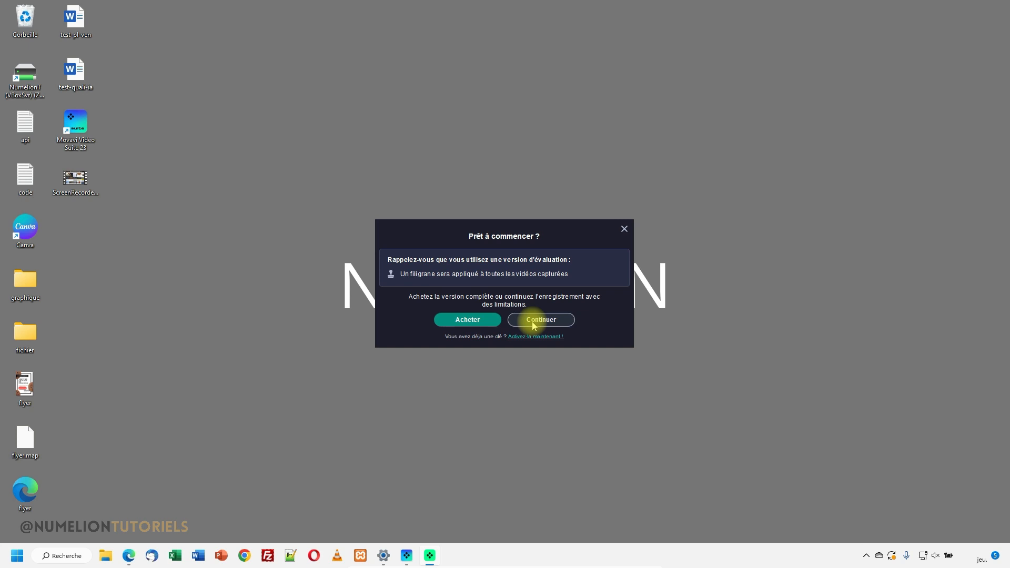
click(533, 325)
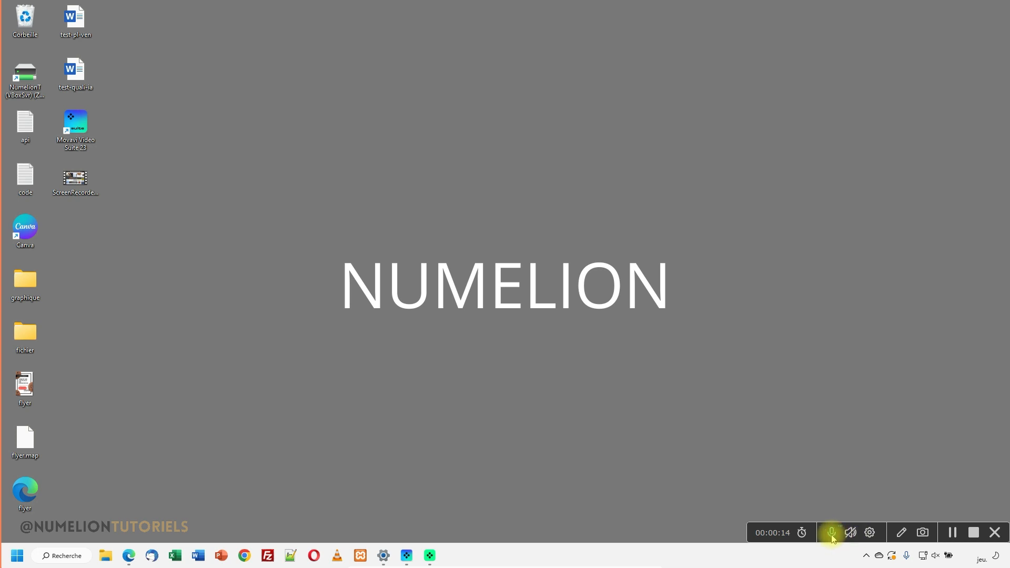
click(832, 533)
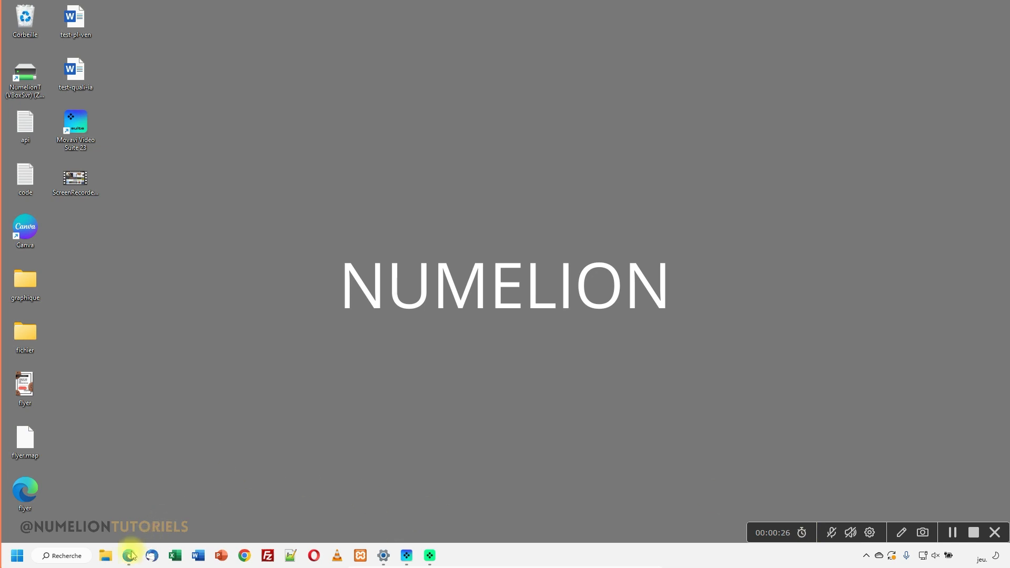
Demonstrate some mouse clicks on the Movavi Screen Recorder web page in Edge and stop the recording.
click(129, 556)
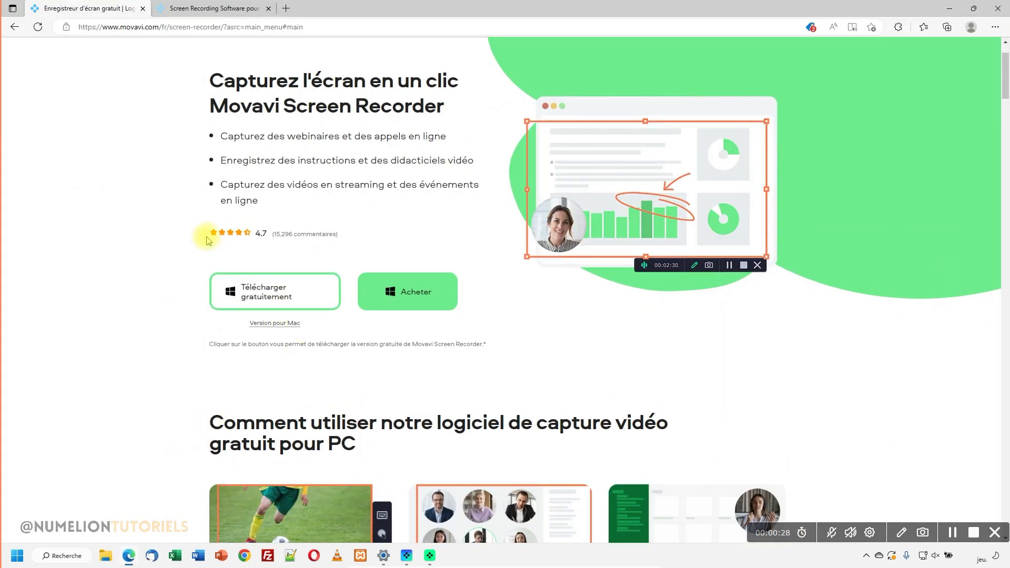
click(95, 141)
right_click(106, 330)
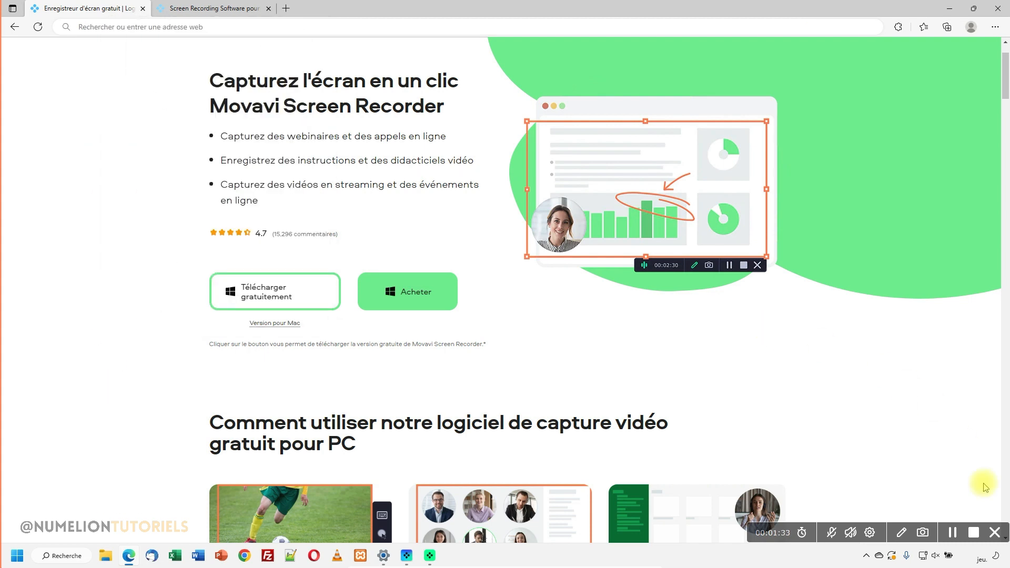
click(975, 534)
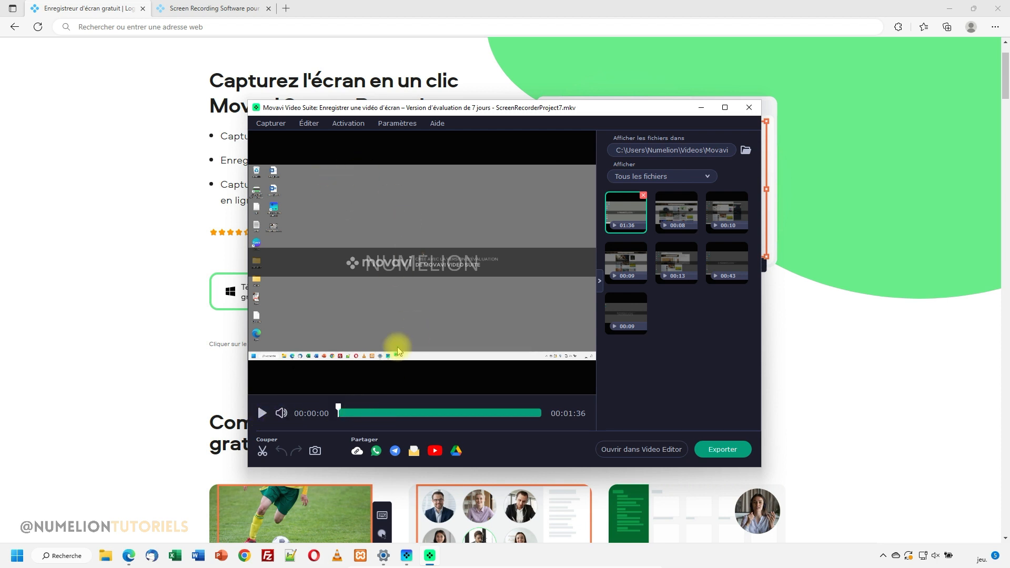
click(276, 124)
click(275, 124)
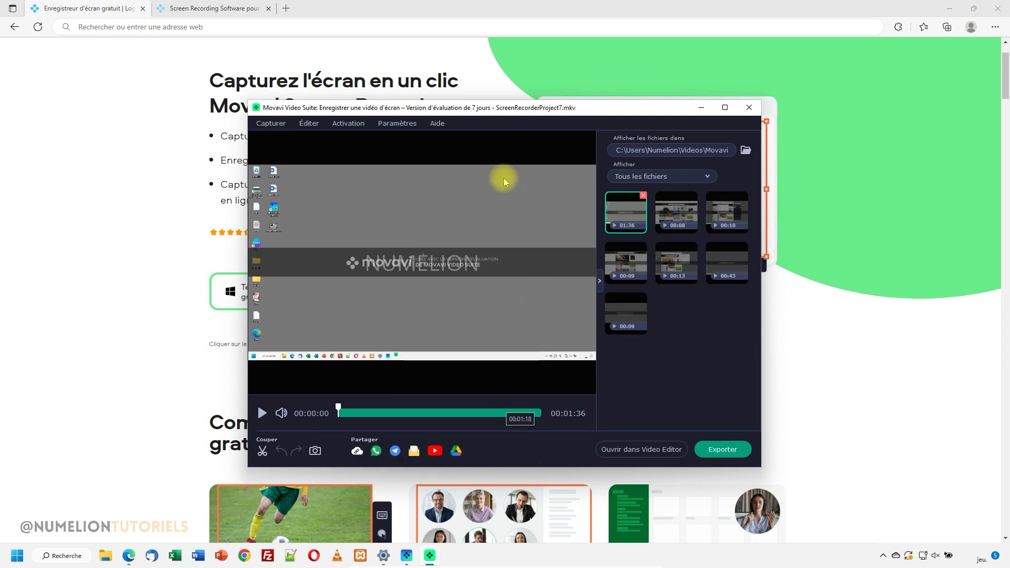
Set up the export of the recording with the file name test, MP4 (H.264, AAC) format and best quality.
click(721, 449)
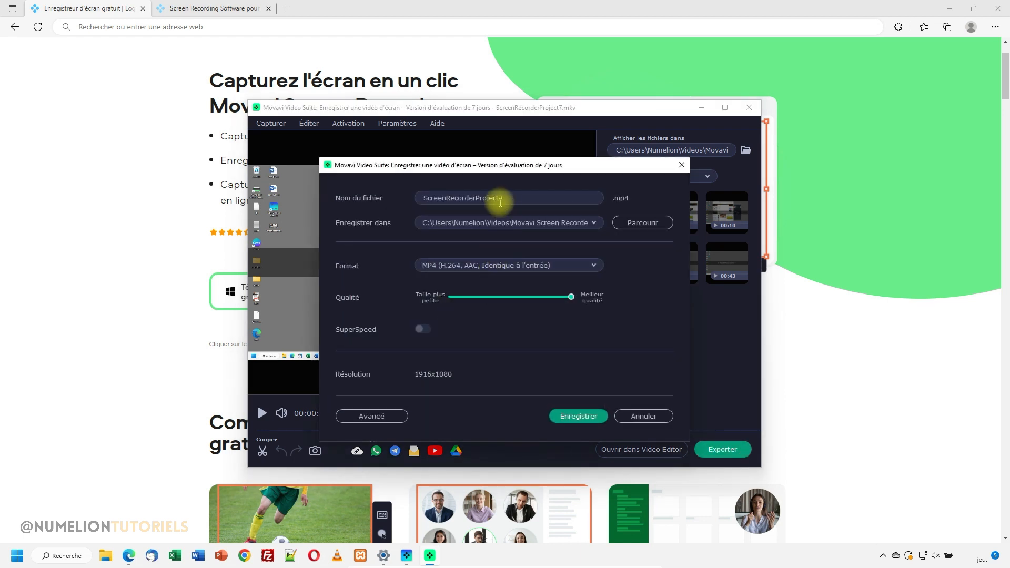
text(test)
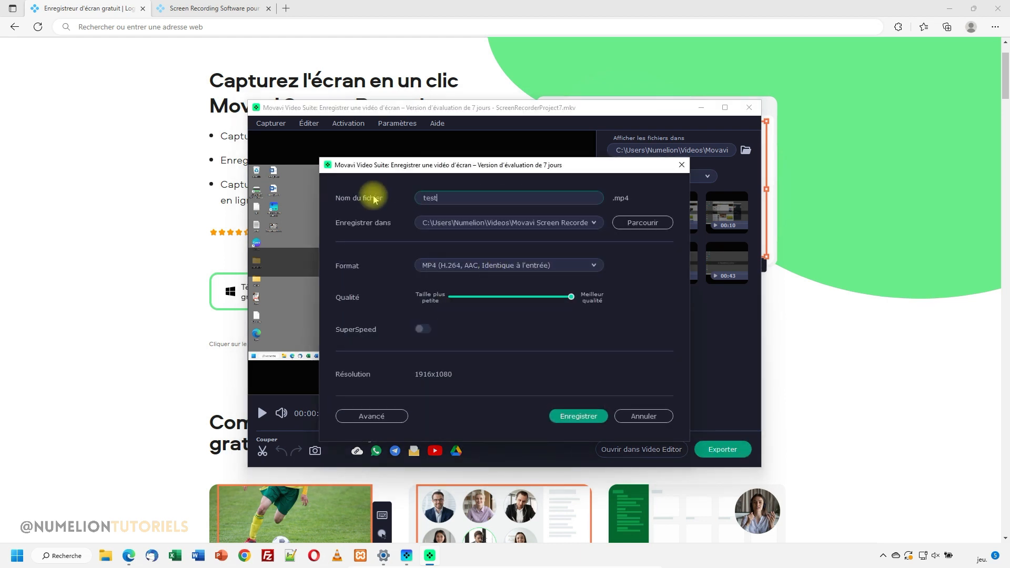
click(463, 265)
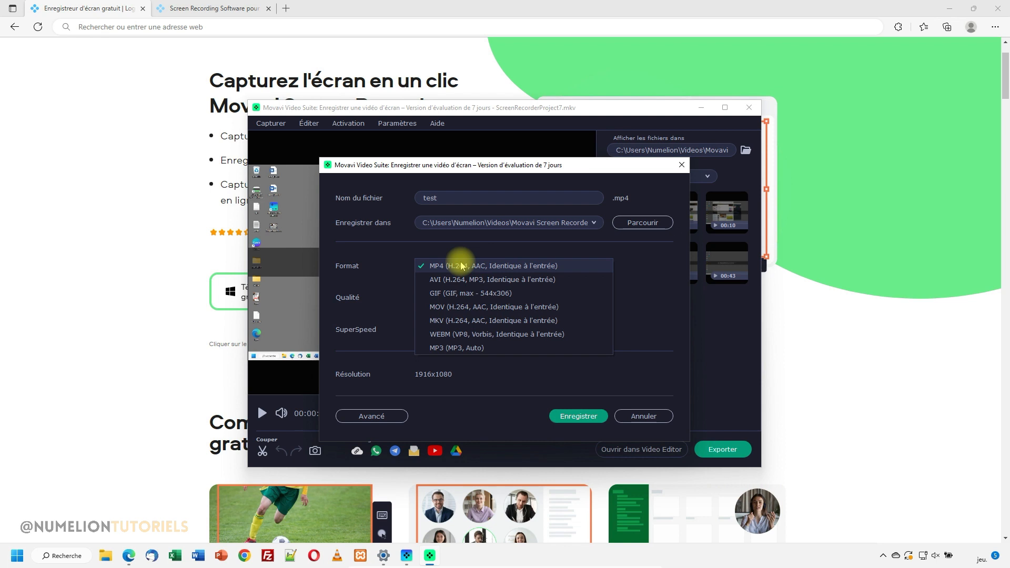
click(435, 266)
click(445, 266)
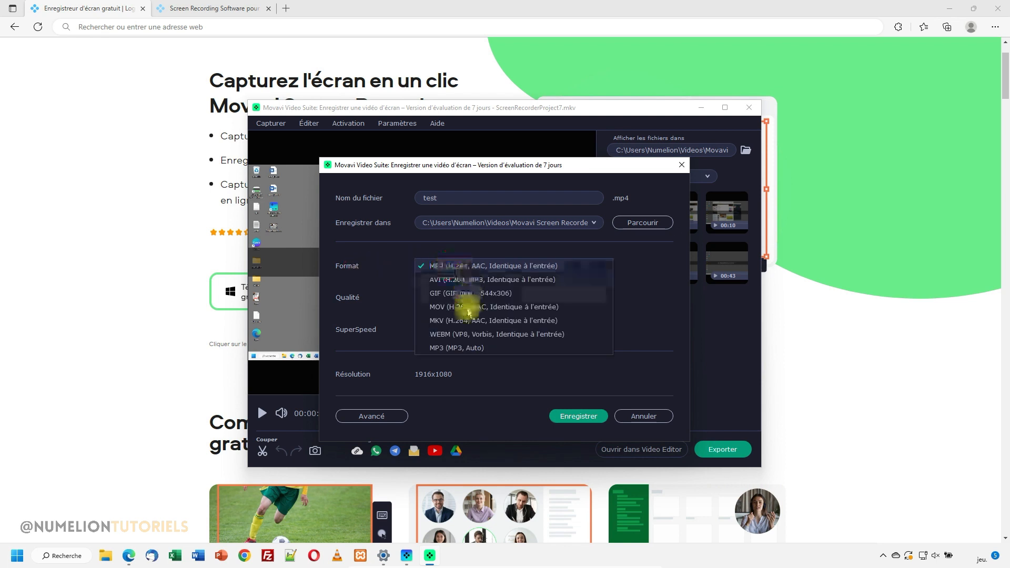
click(402, 317)
drag(530, 304, 594, 311)
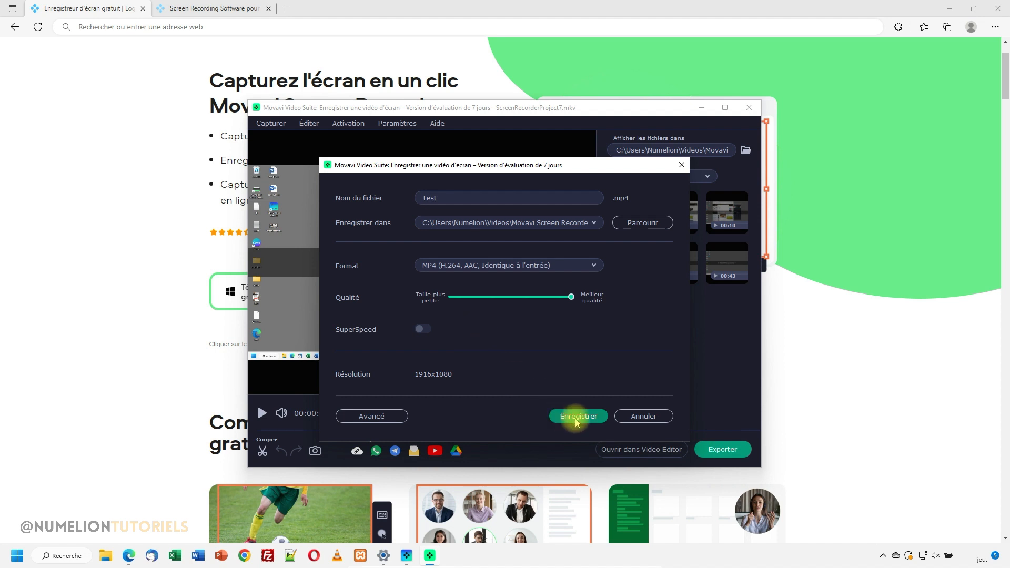
Check the resolution choices in the advanced export settings and export the video at its original size.
click(377, 415)
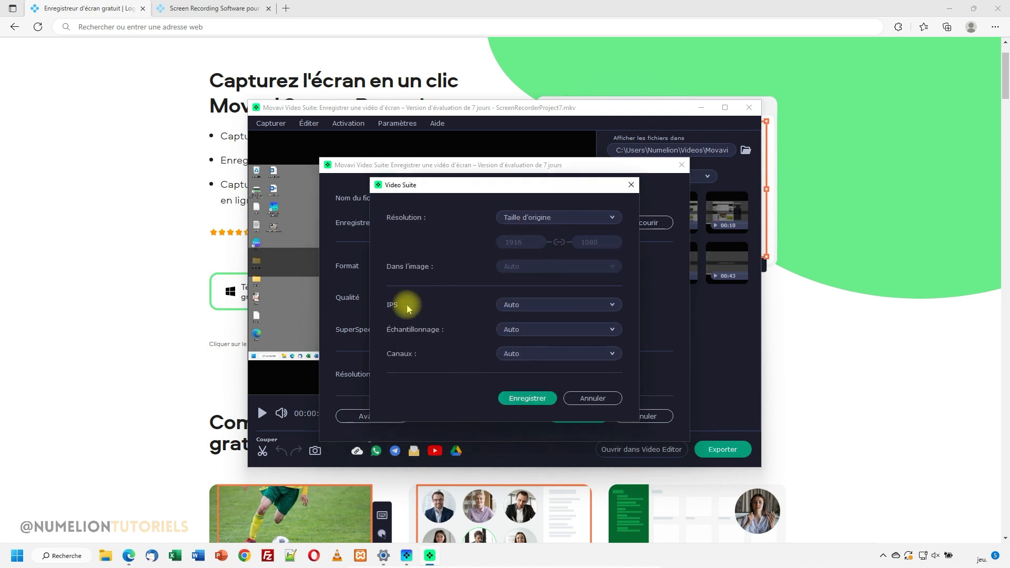
click(581, 216)
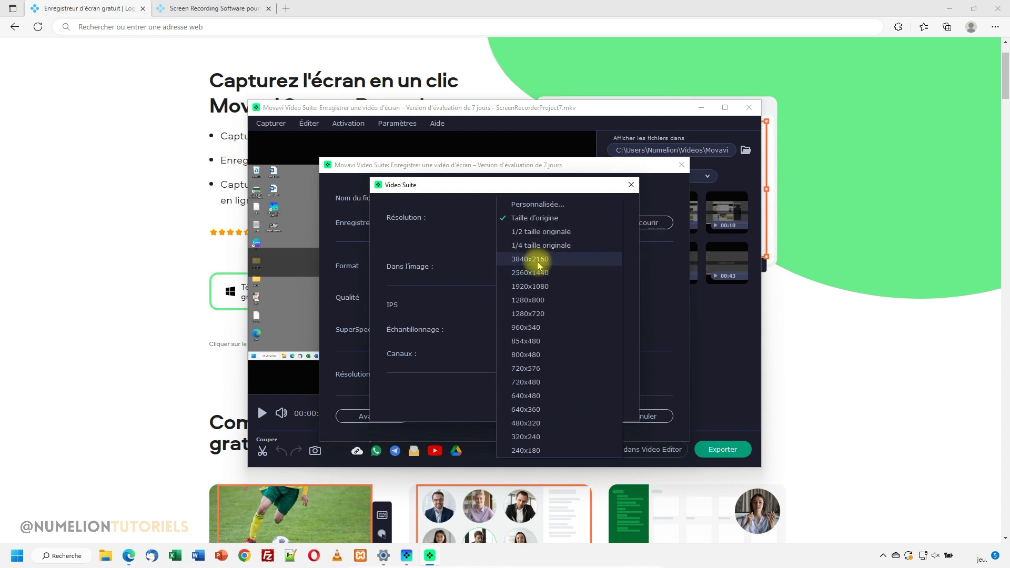
click(408, 237)
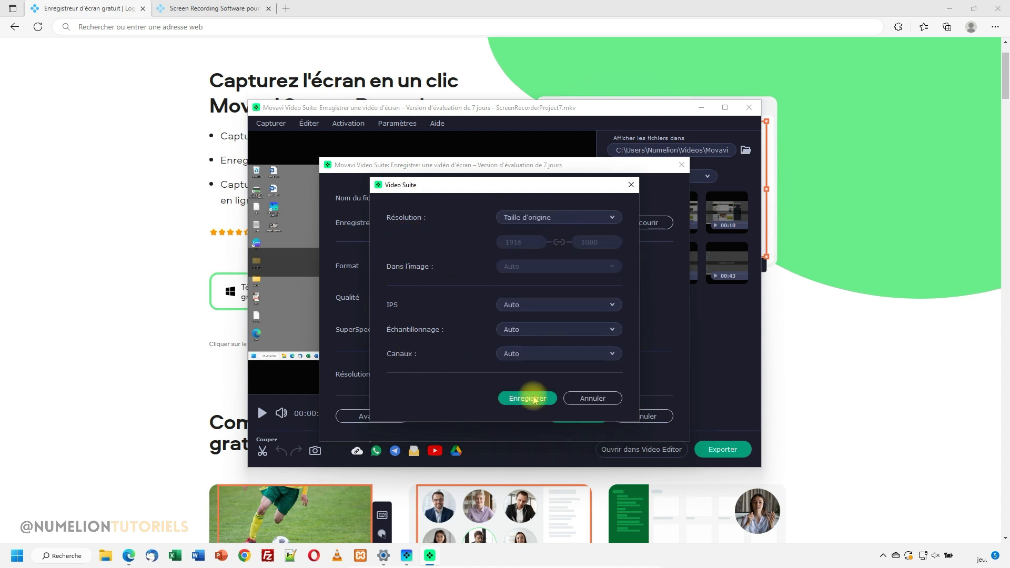
click(584, 400)
click(579, 416)
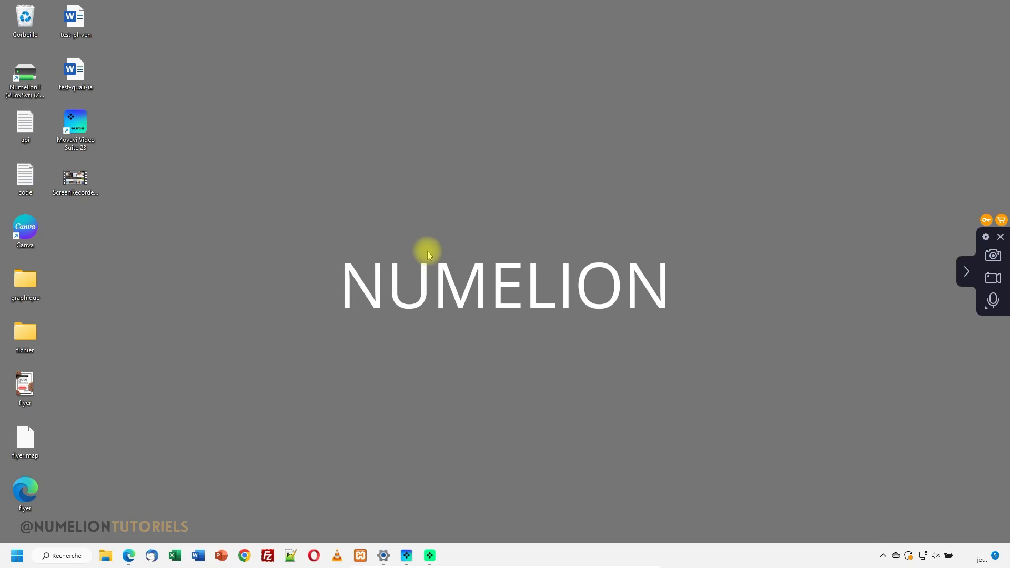
Switch to File Explorer and open the Movavi Screen Recorder folder within the user's Vidéos folder on drive C.
click(106, 555)
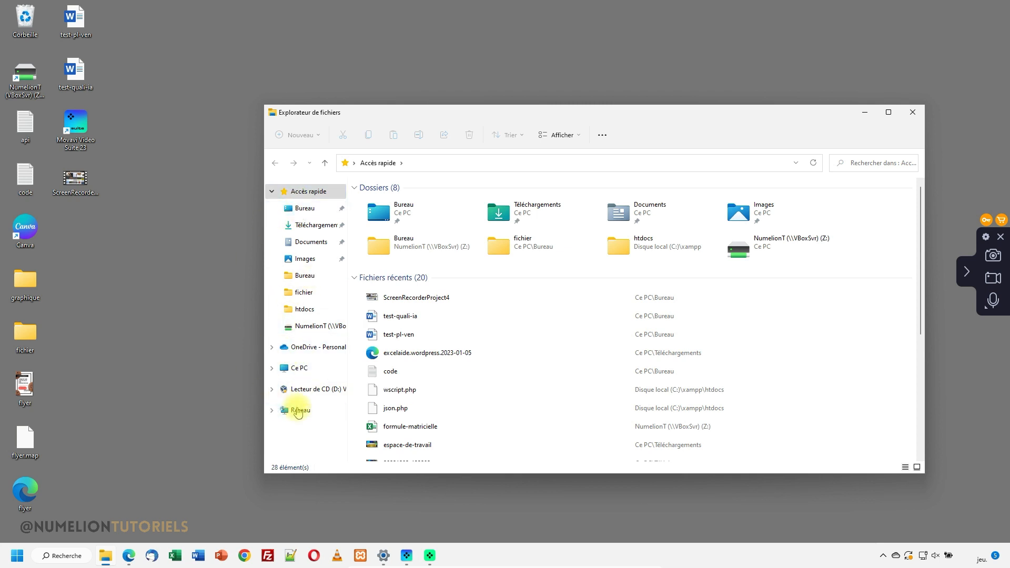
click(295, 371)
double_click(419, 273)
double_click(385, 255)
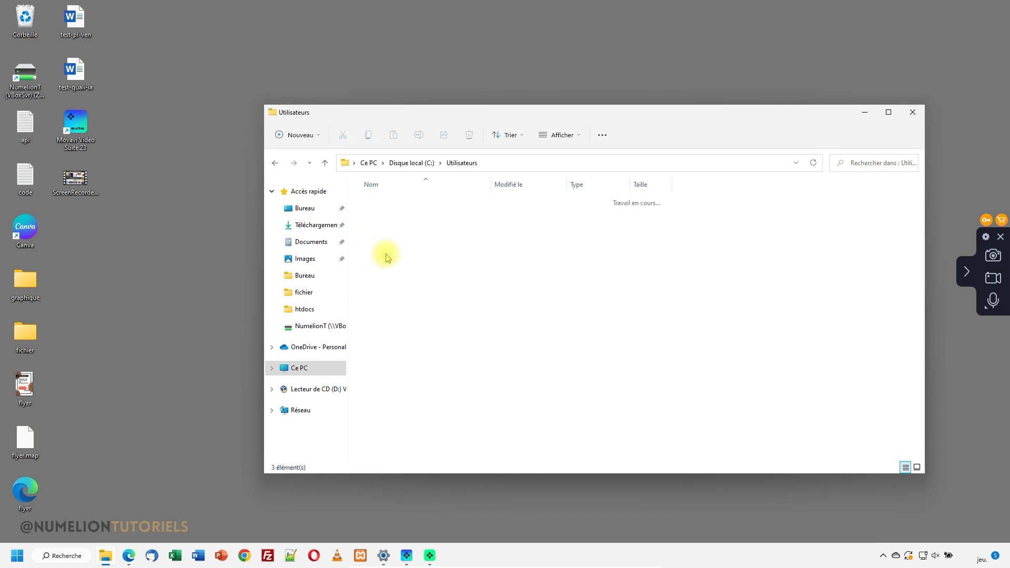
double_click(379, 217)
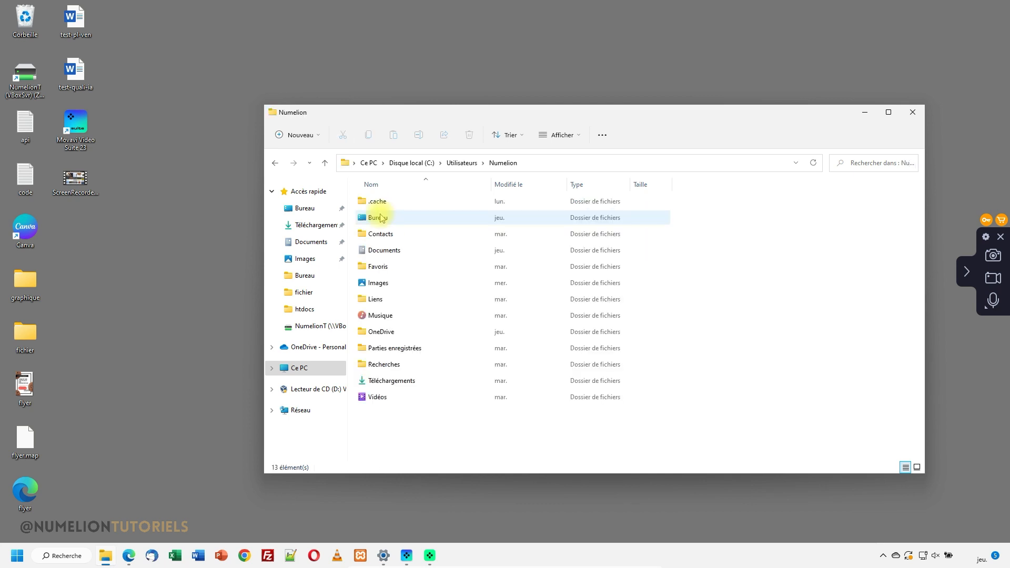
double_click(368, 397)
double_click(432, 205)
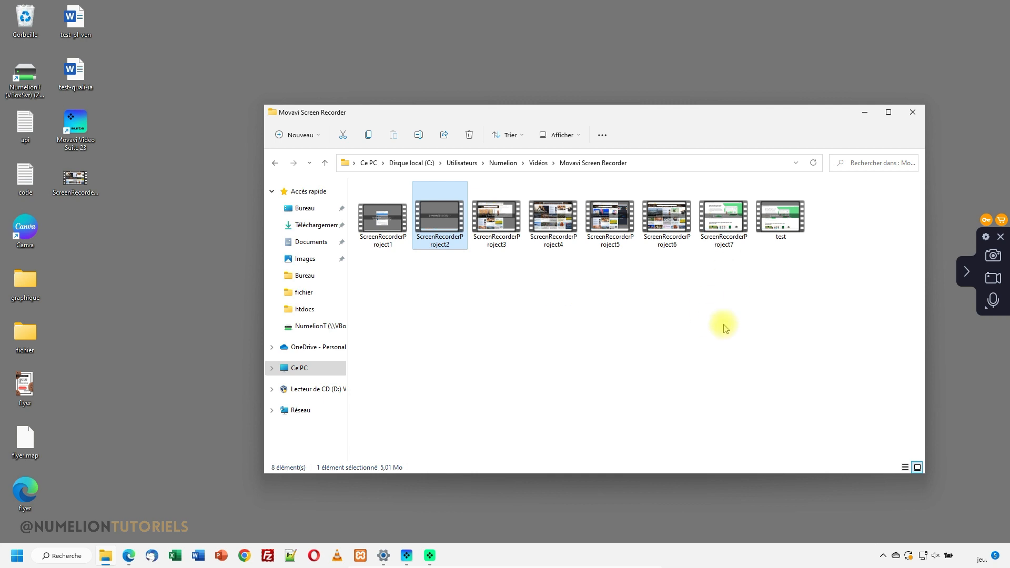
Play the exported test video in the media player and review the recorded pointer and click effects.
click(776, 251)
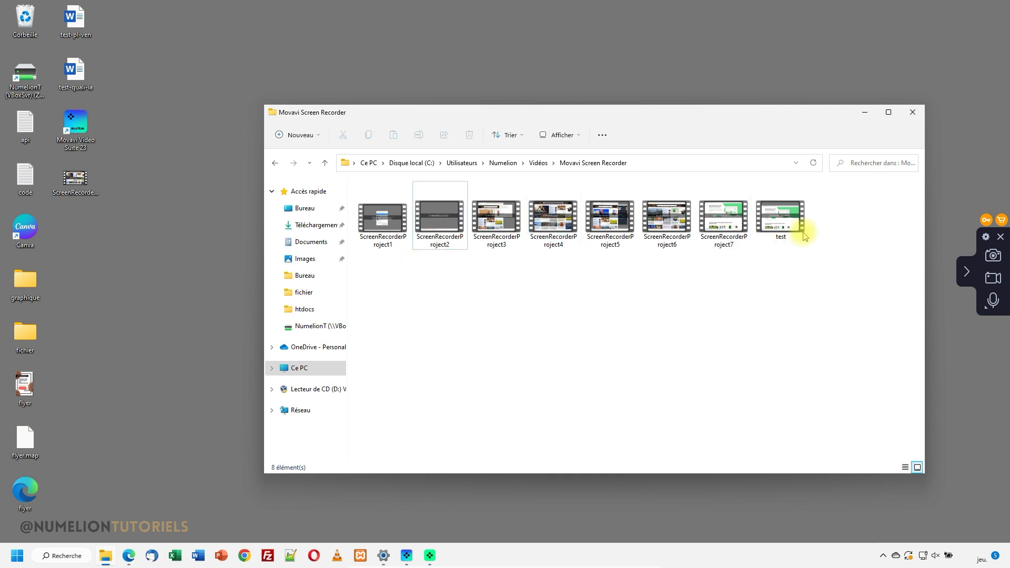
click(789, 220)
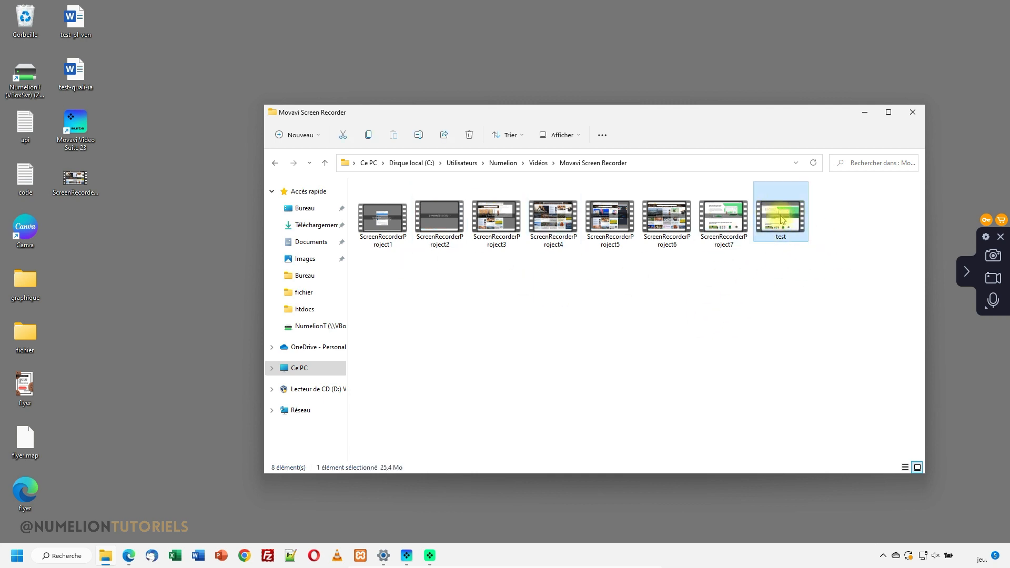
double_click(774, 210)
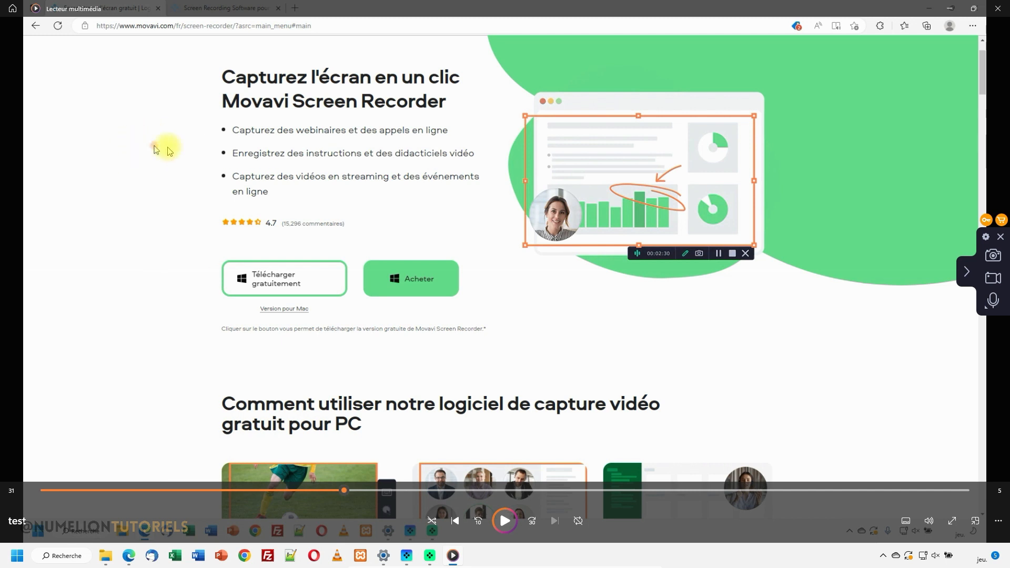
click(504, 521)
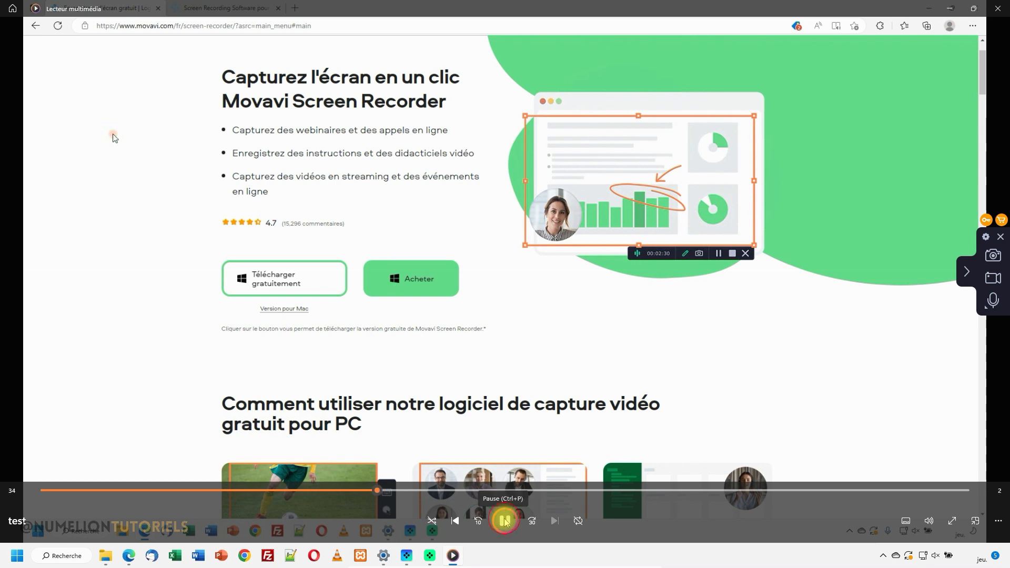
click(503, 520)
click(503, 521)
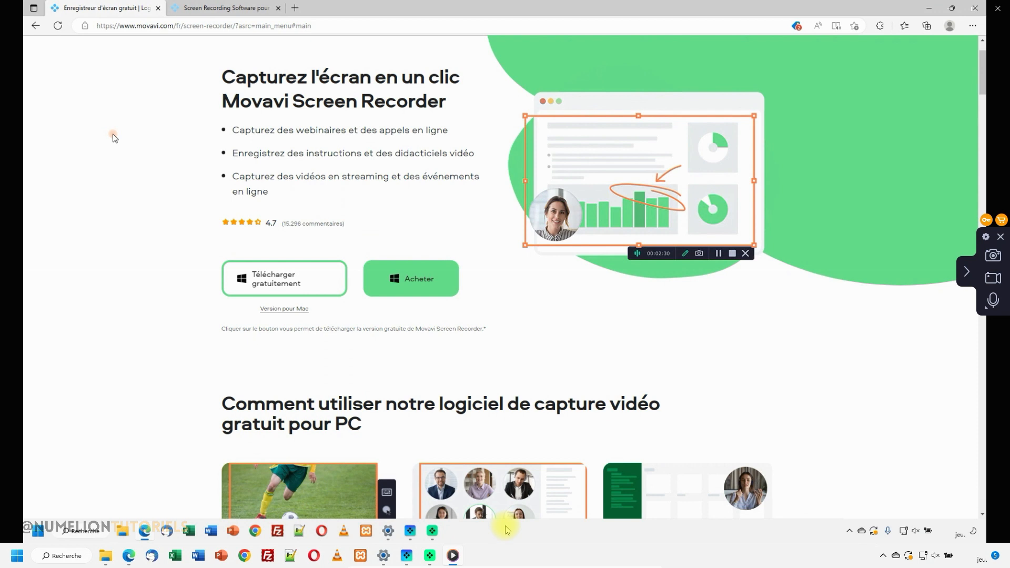
mouse_move(504, 522)
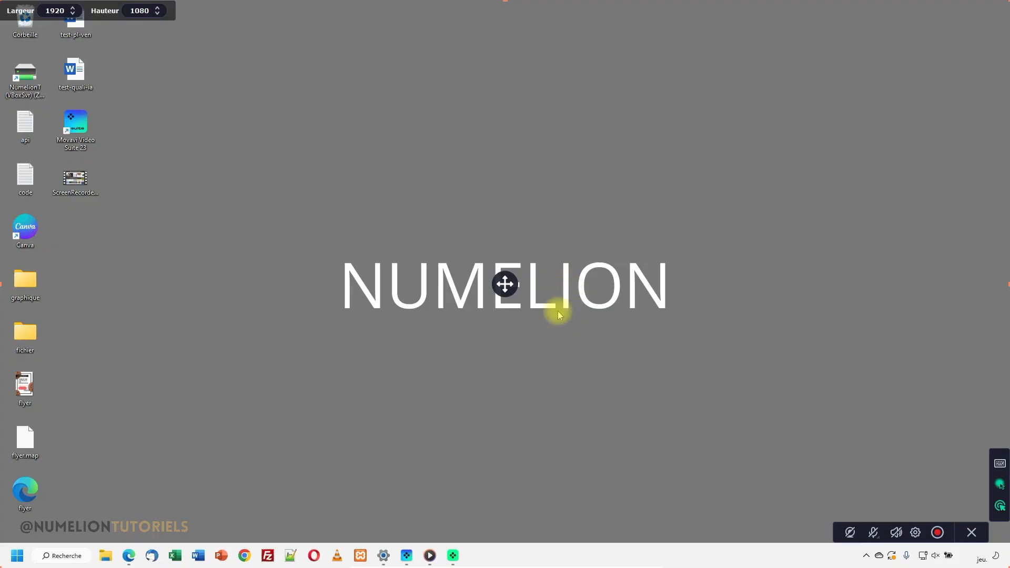
Enable the keystroke effect for all keys (Toutes les touches) and start a trial recording over the Movavi pricing page in Edge.
click(999, 464)
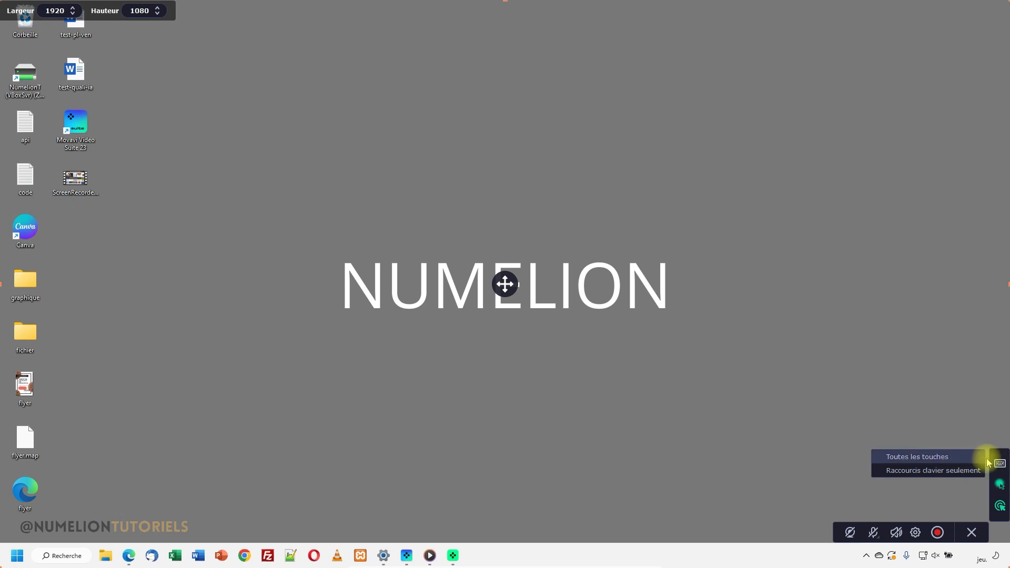
click(924, 456)
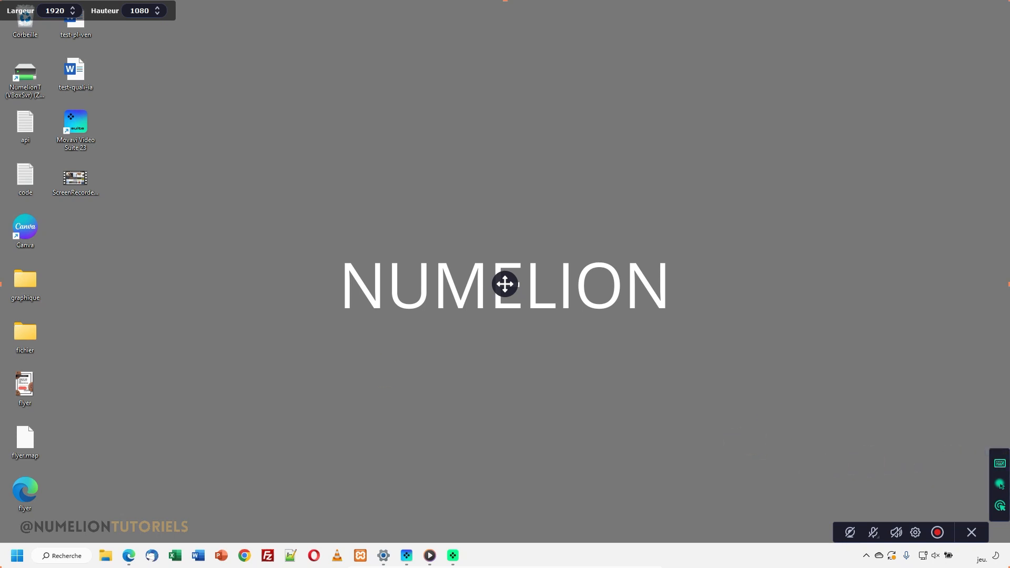
click(128, 556)
click(937, 532)
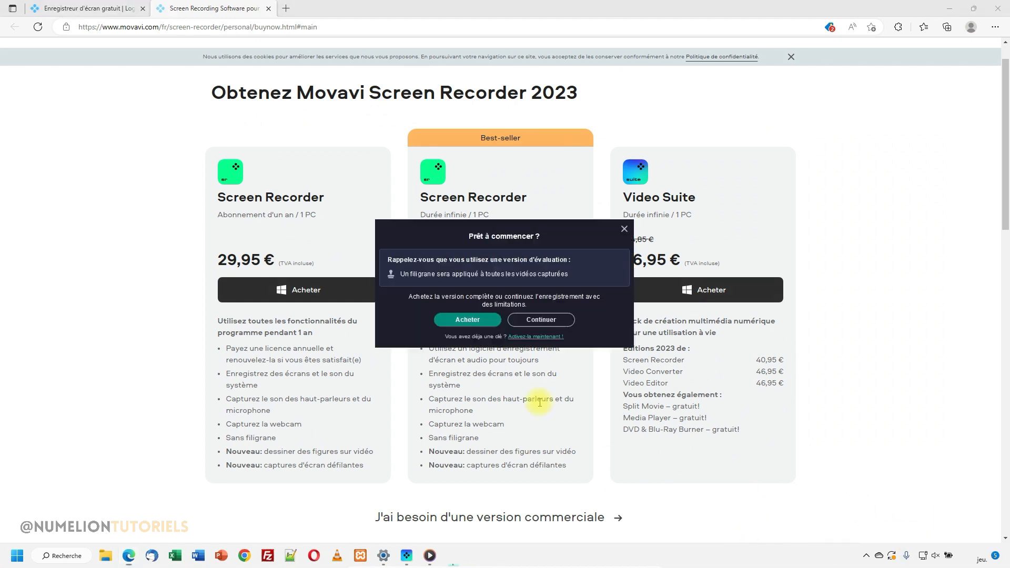
click(497, 318)
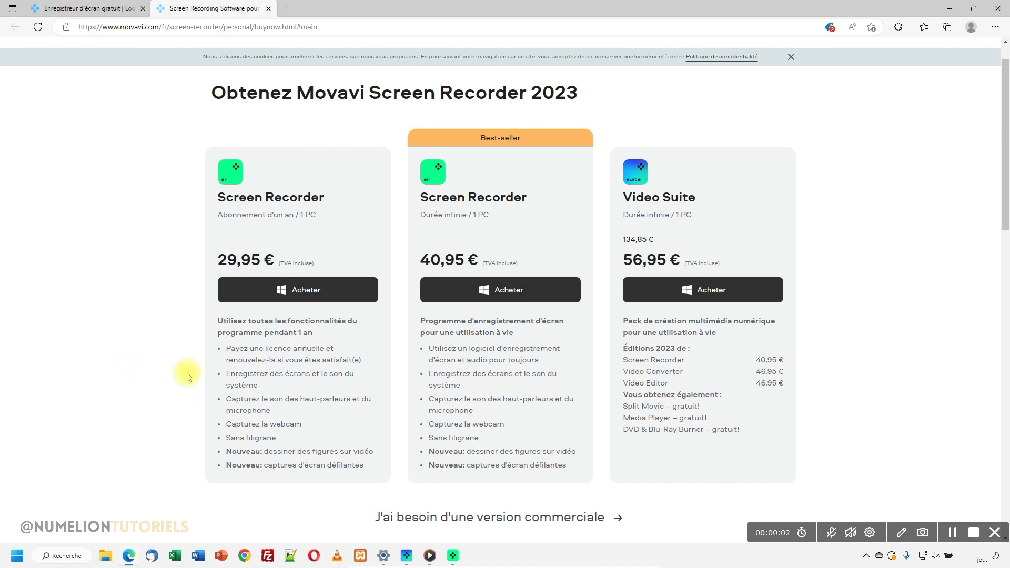
Record sample keystrokes by toggling the browser's full-screen mode and entering hguhzgfduhzuz in the address bar, and stop the recording.
key(F11)
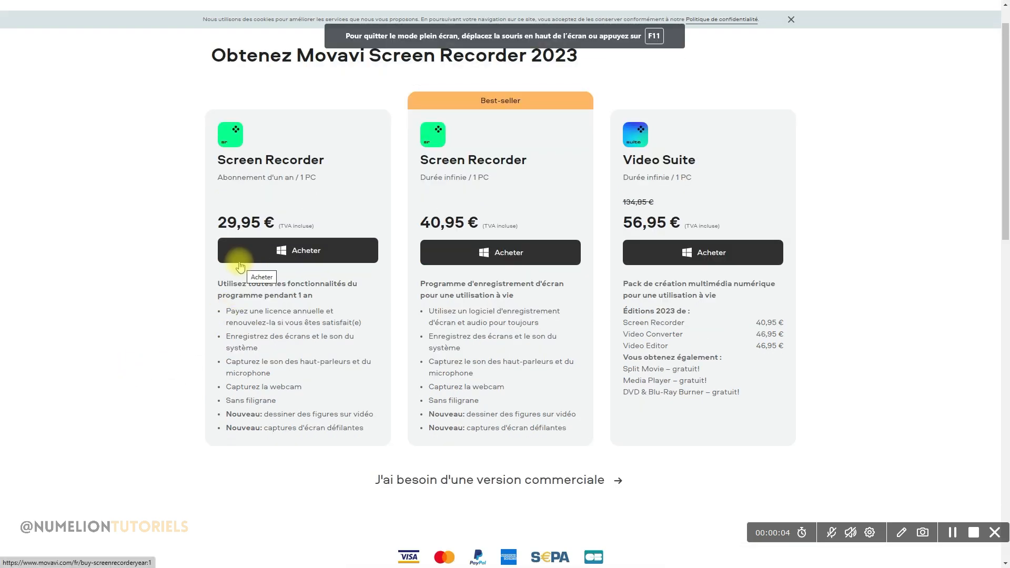
key(F11)
click(164, 27)
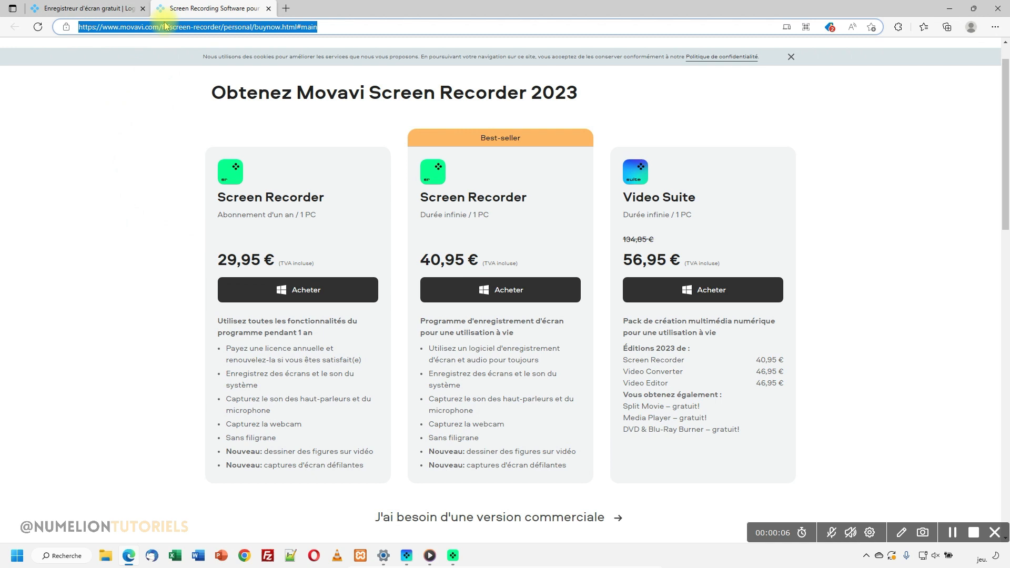
text(hguhzgfduhzuz)
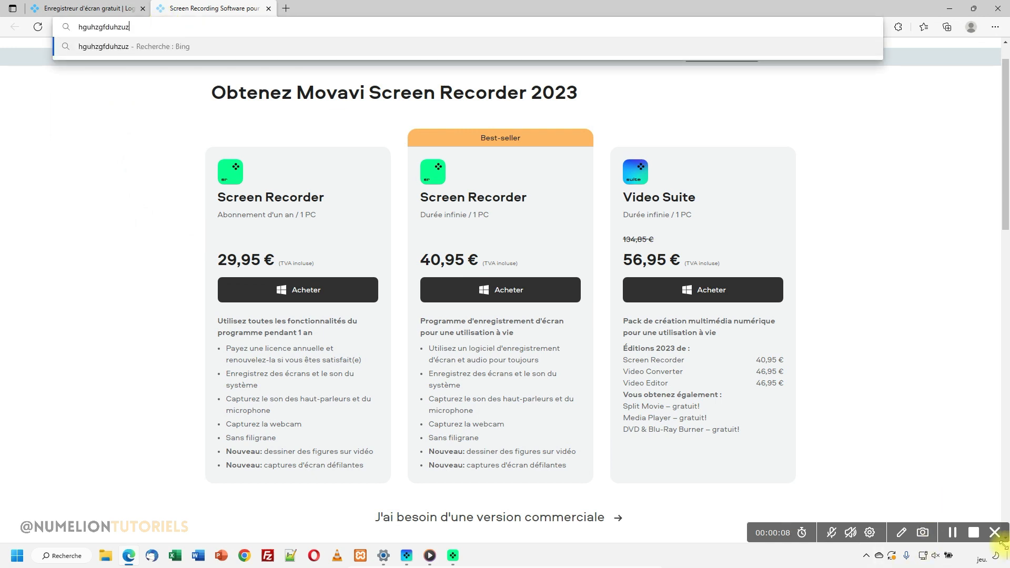
click(973, 532)
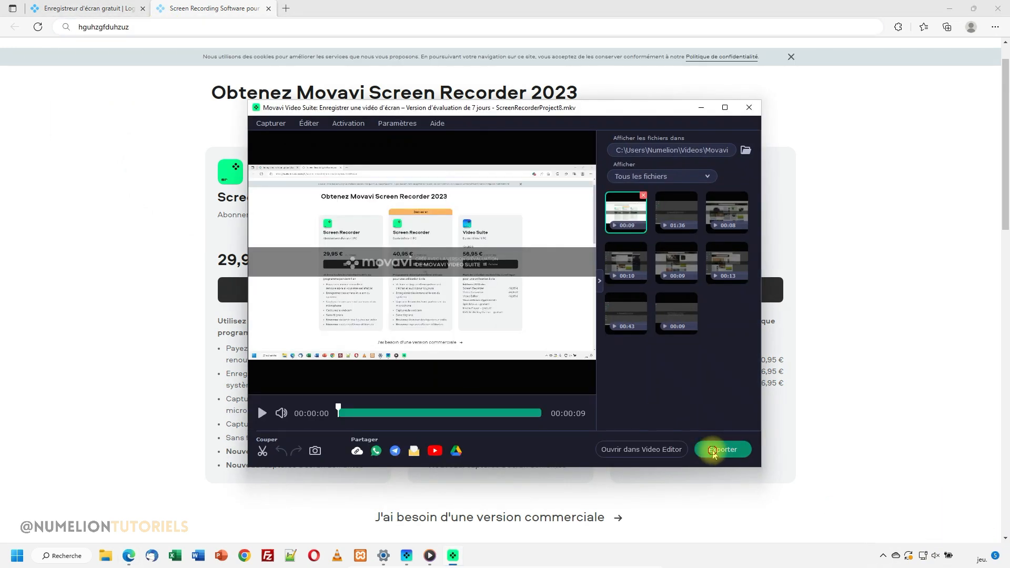
Export the new recording as an MP4 with the file name test2.
click(714, 451)
double_click(428, 199)
text(test2)
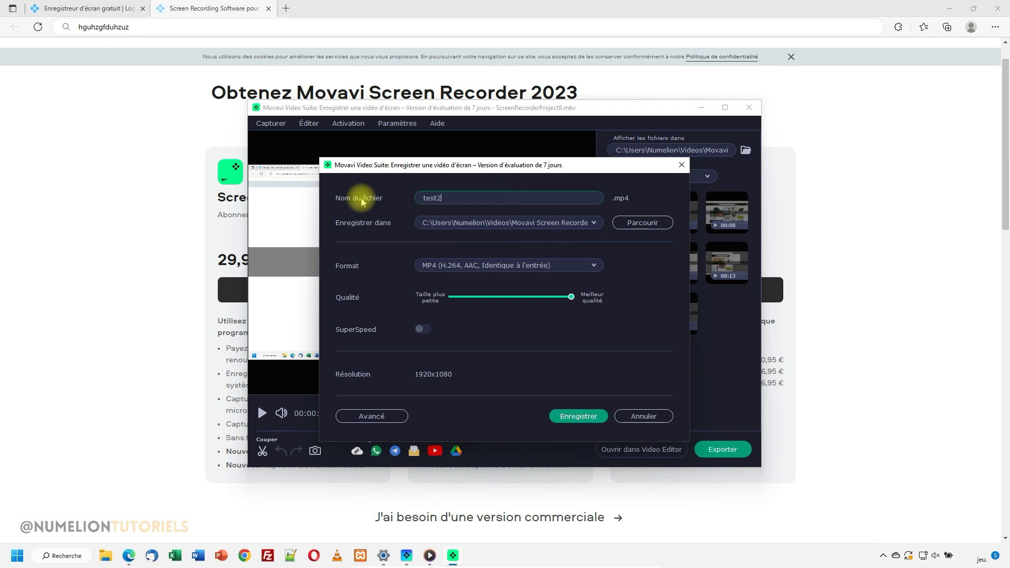
click(578, 417)
Switch to File Explorer, open the Movavi Screen Recorder folder and play the test2 video in full screen to review the keystroke effects.
click(108, 556)
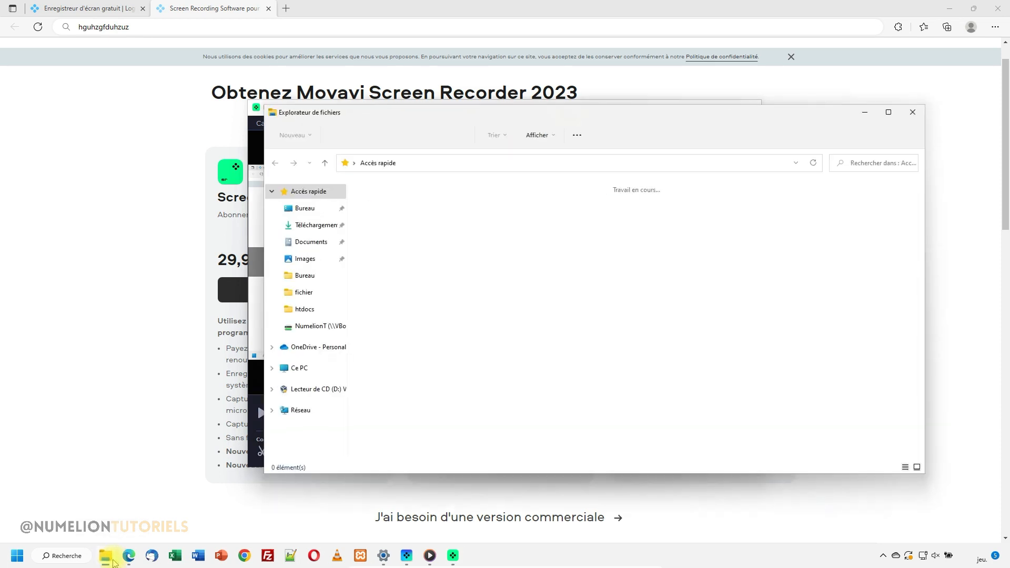
click(555, 305)
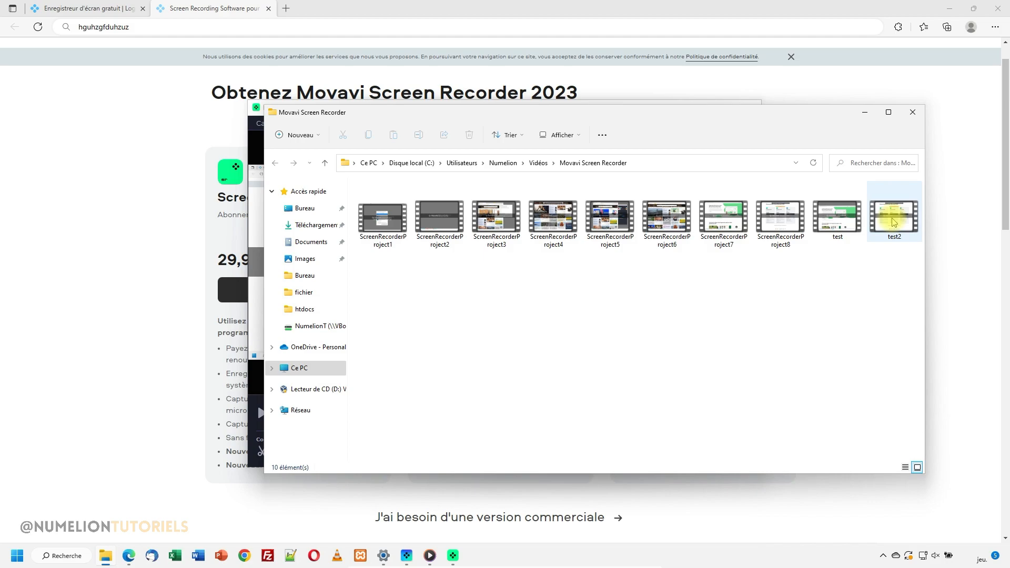
double_click(578, 224)
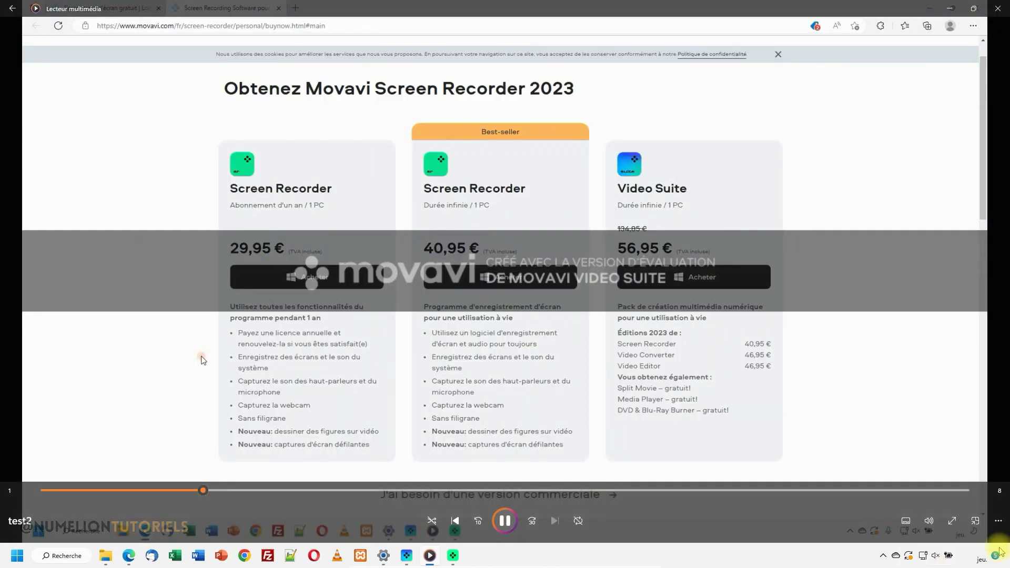
click(952, 520)
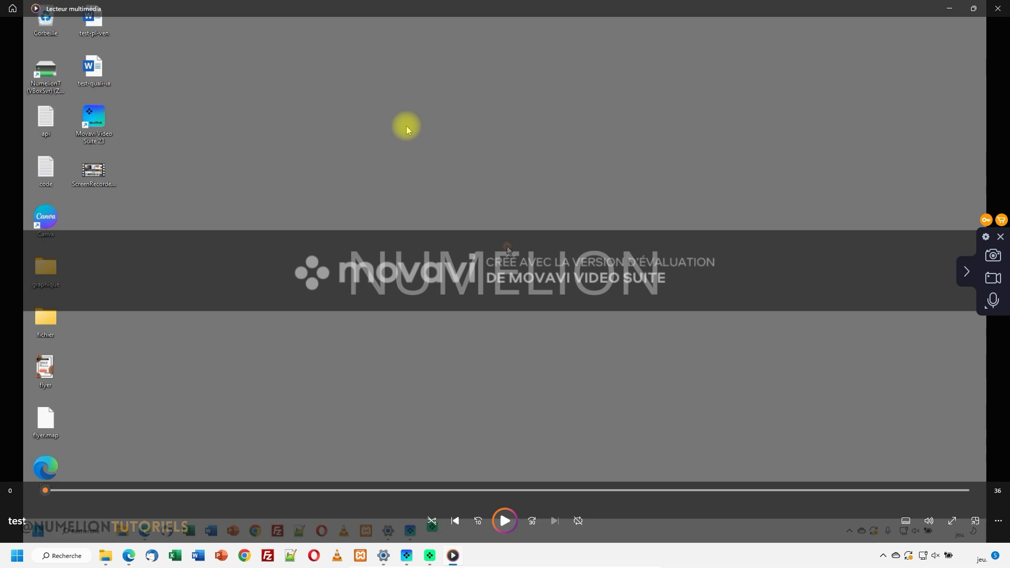
Leave the media player, switch to Edge and show the Movavi Screen Recorder 2023 purchase page.
click(935, 16)
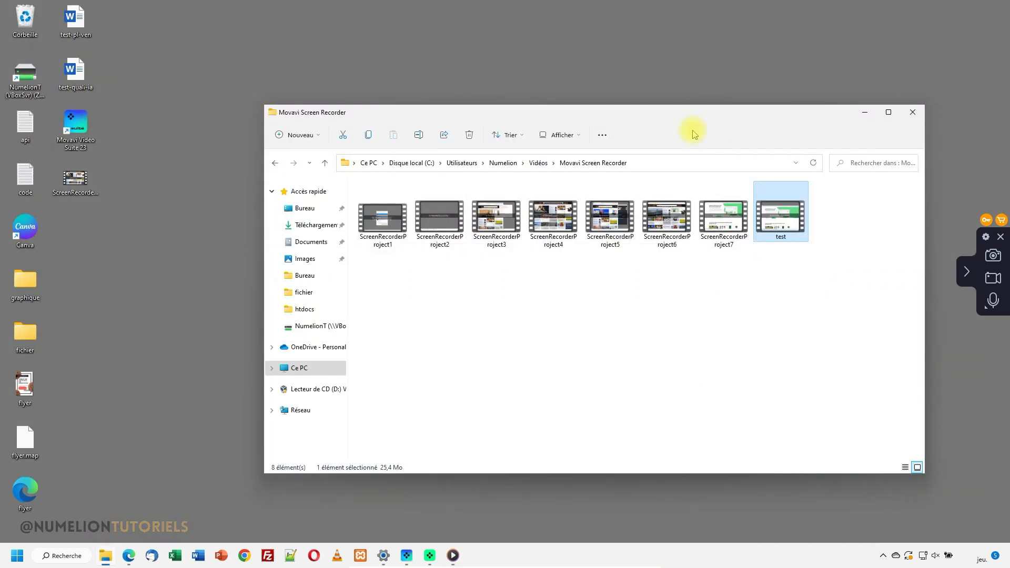
click(129, 555)
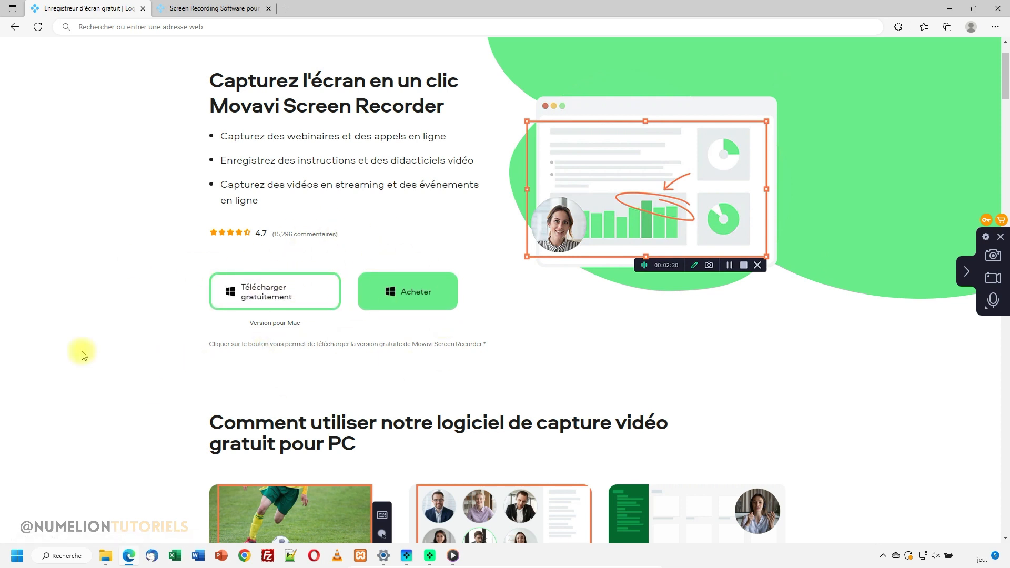
click(195, 10)
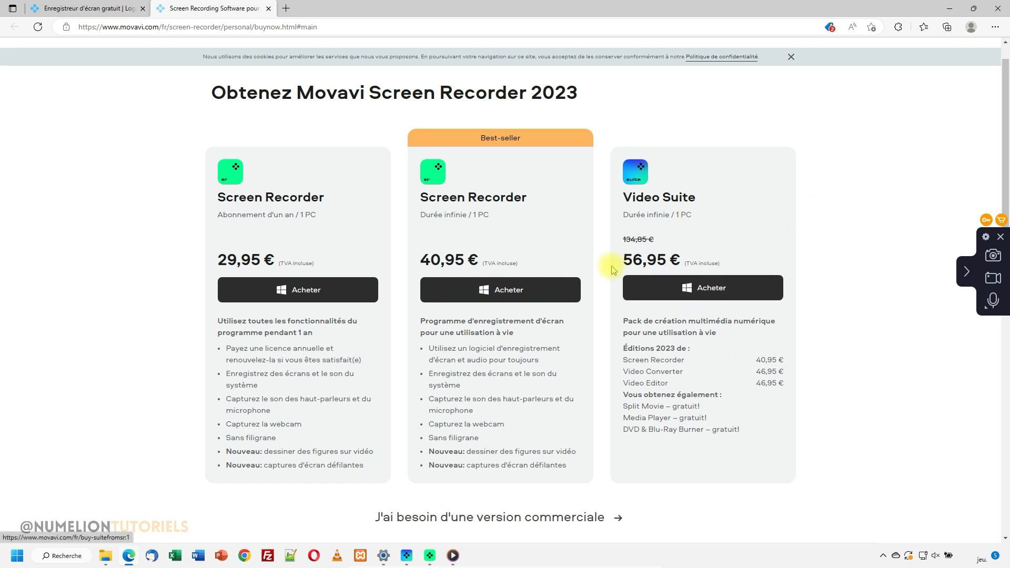
Examine the Video Suite offer on the purchase page, including its bundled programs, free extras and price.
drag(665, 372, 639, 372)
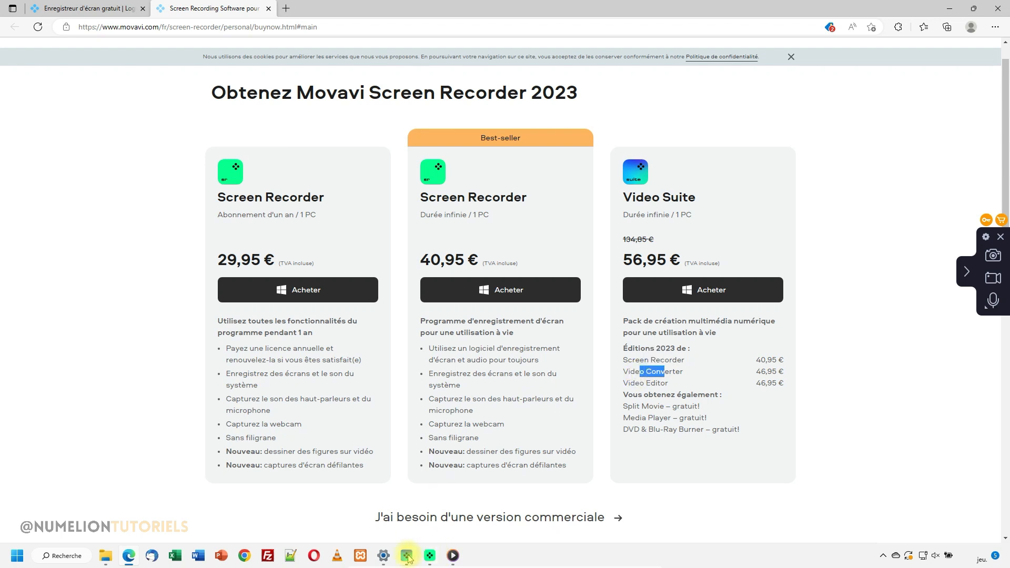
mouse_move(408, 558)
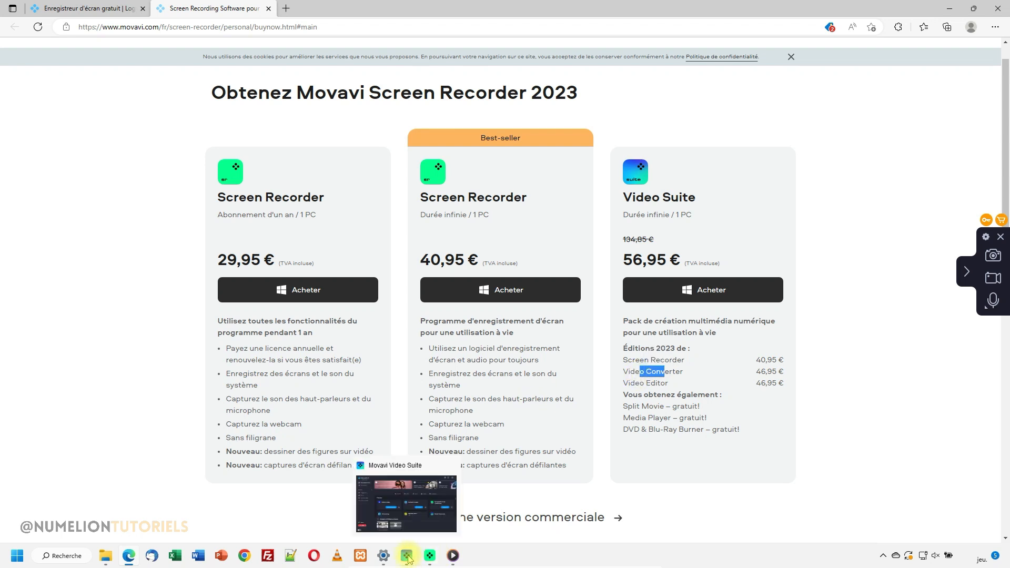
click(650, 378)
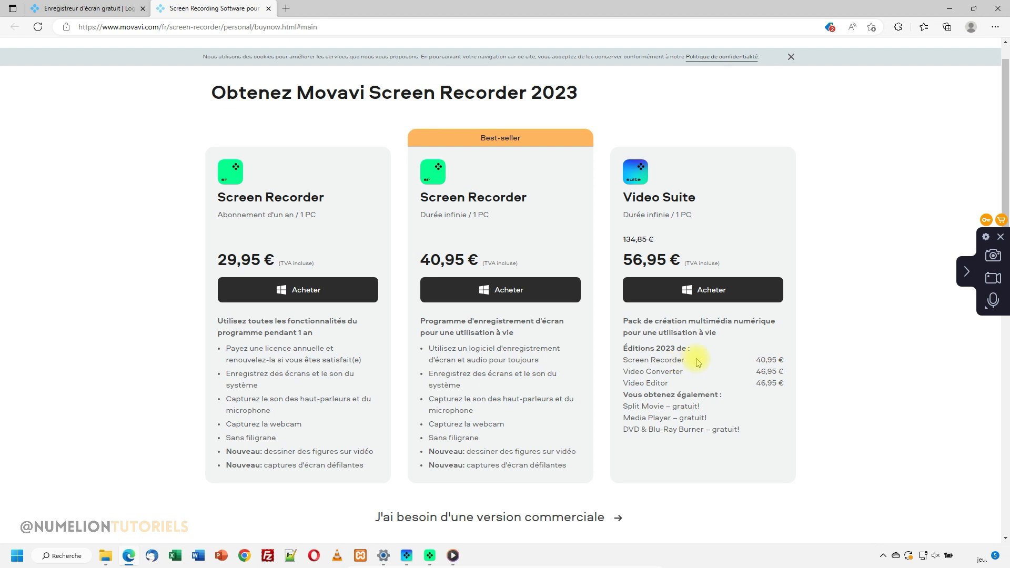
drag(641, 406, 668, 430)
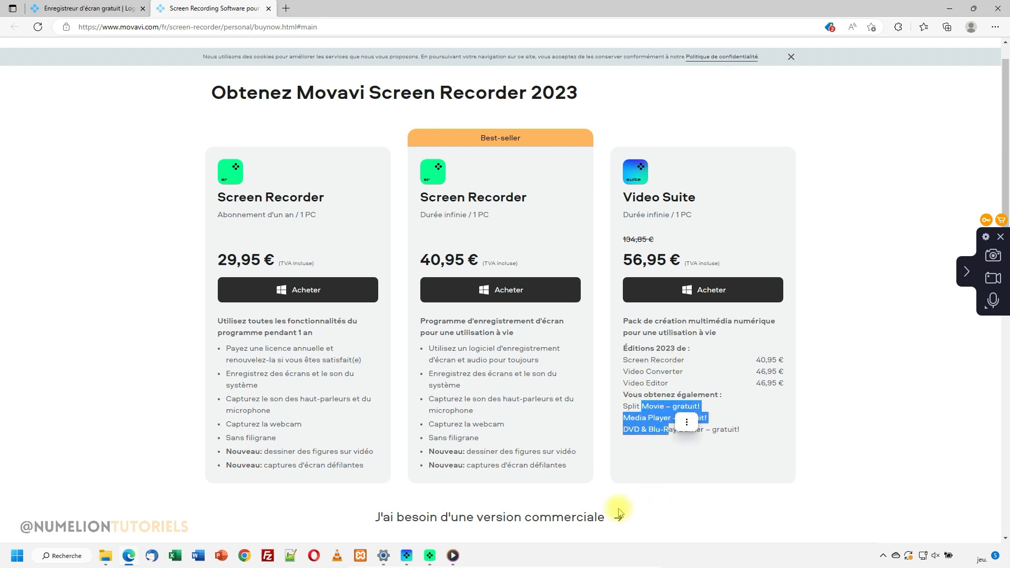
click(407, 557)
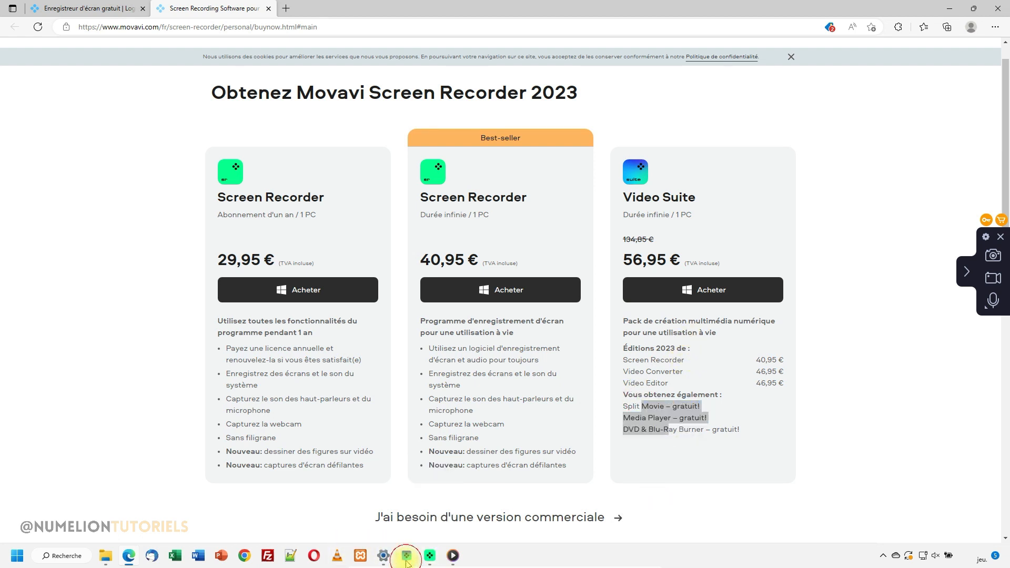
click(406, 557)
drag(625, 259, 668, 258)
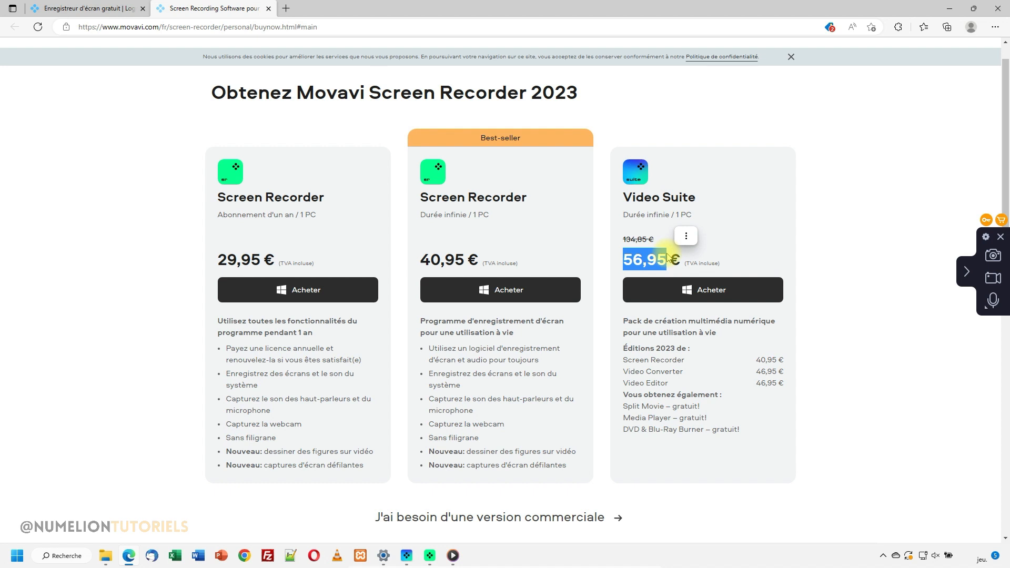
click(834, 216)
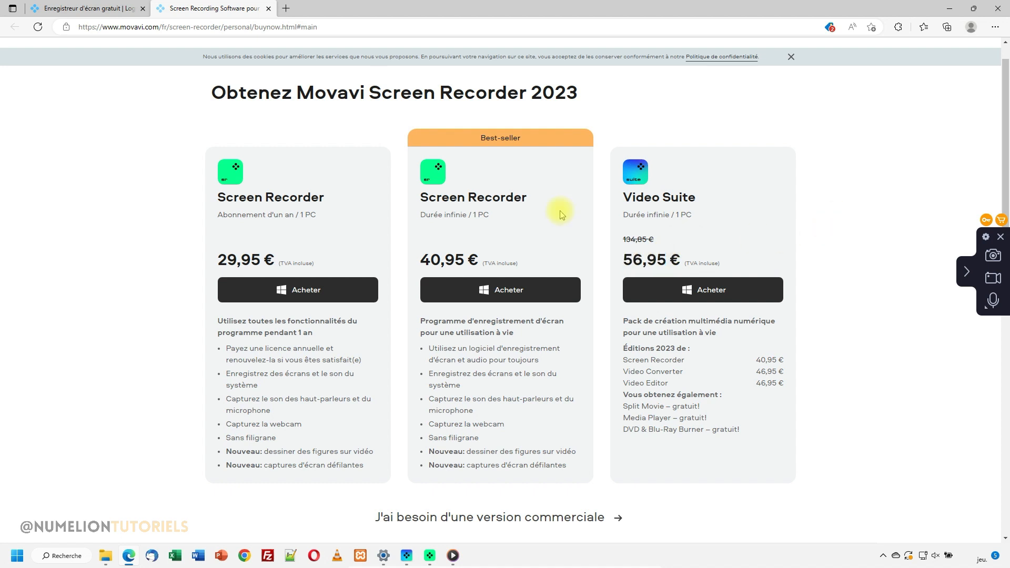